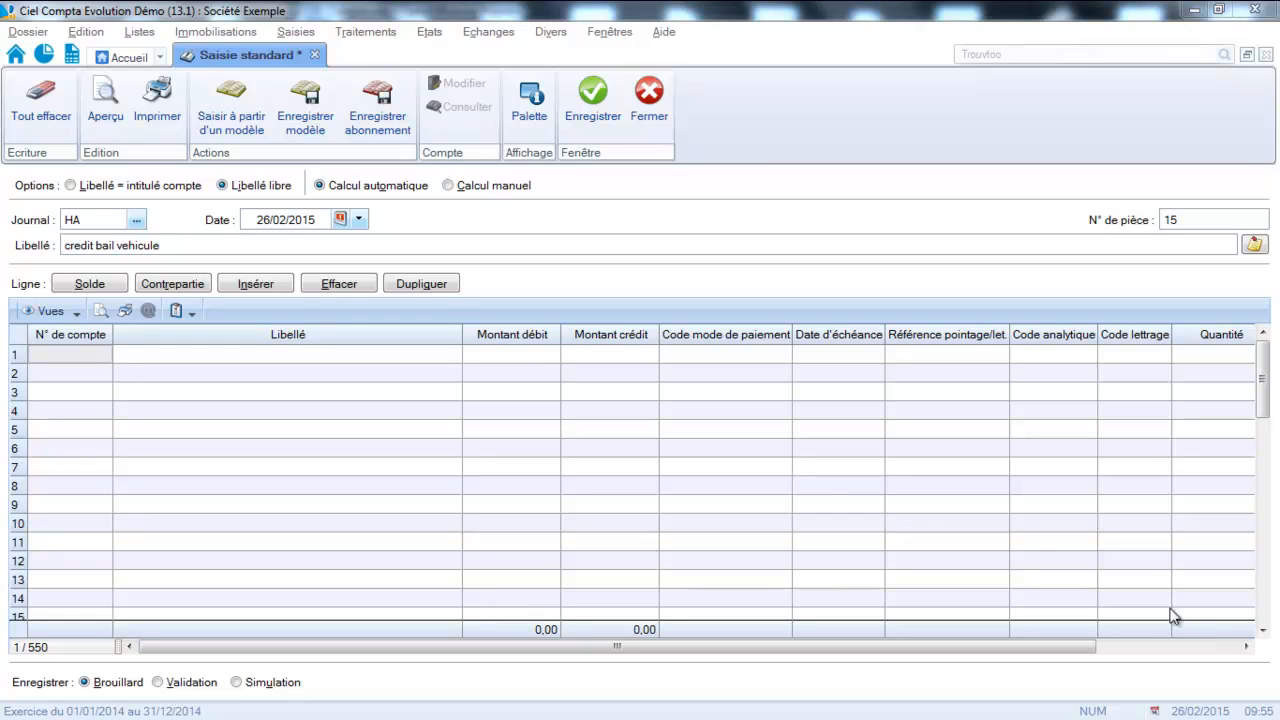
pyautogui.click(182, 248)
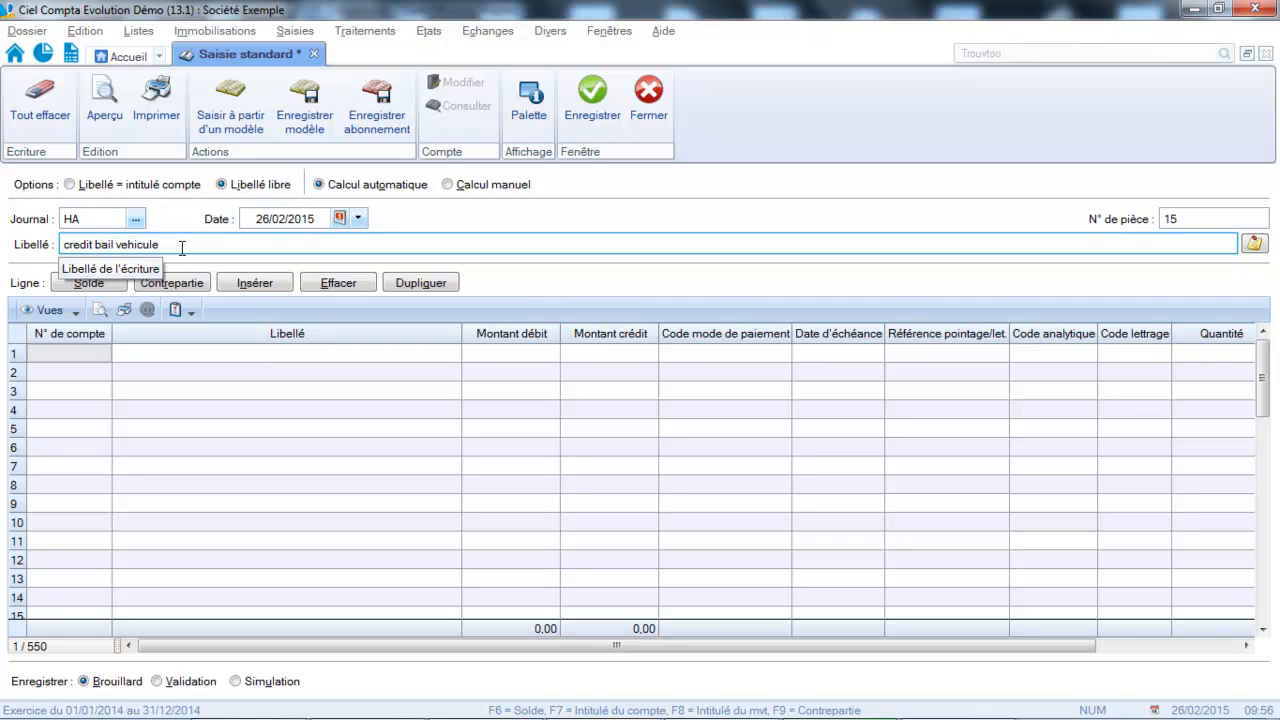
pyautogui.press('capslock')
pyautogui.write('256')
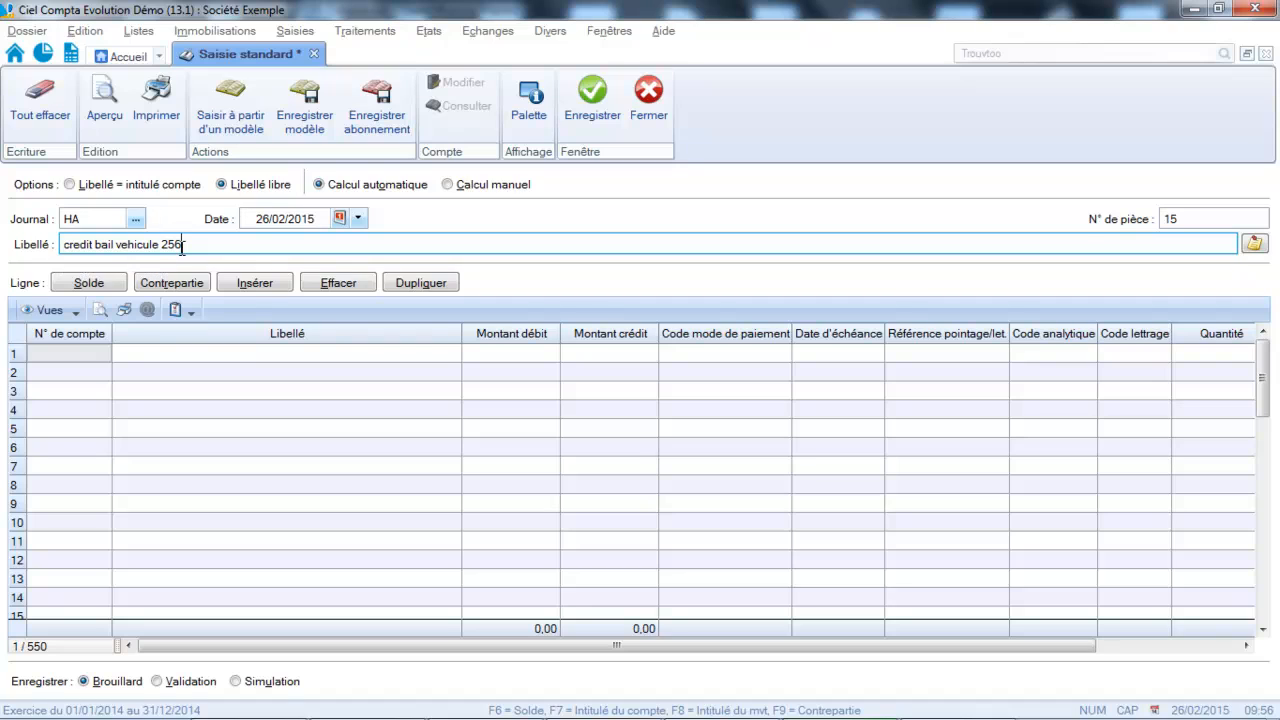
pyautogui.write(' WS 44')
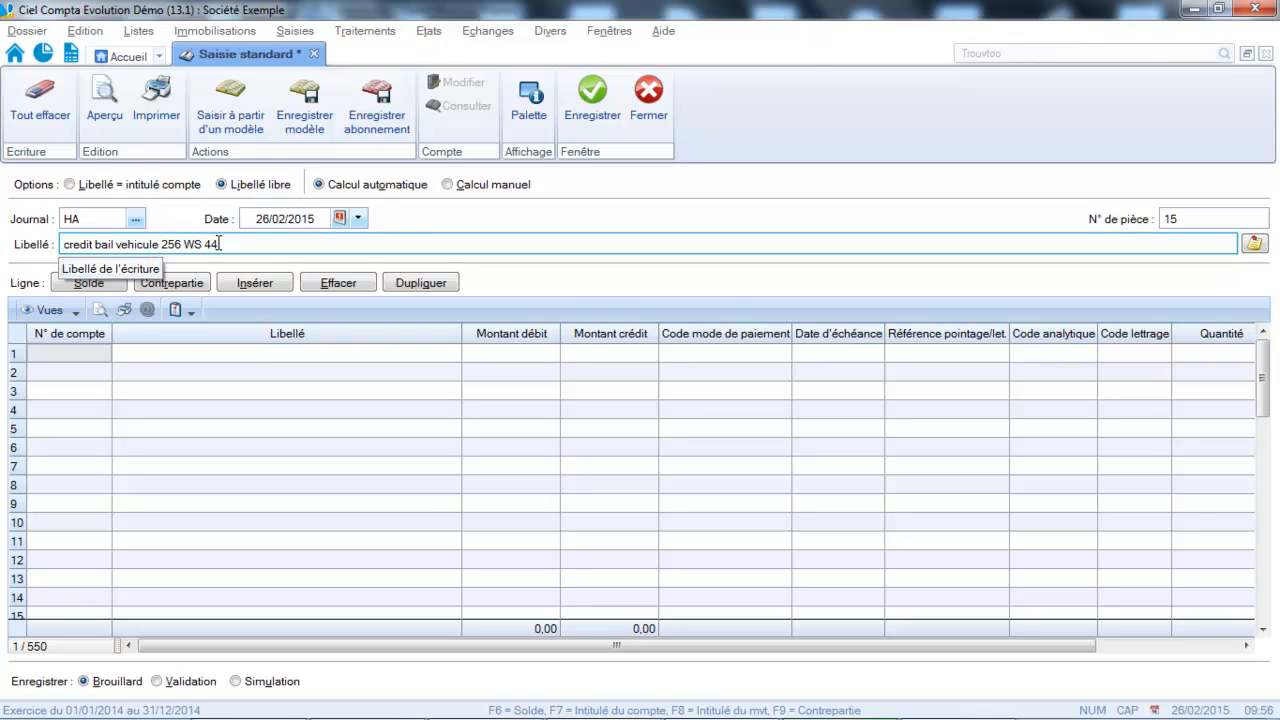
# Step: Assign account 612200, Credit-bail mobilier, to line 1 by choosing it from the list of accounts
pyautogui.click(87, 354)
pyautogui.write('612000')
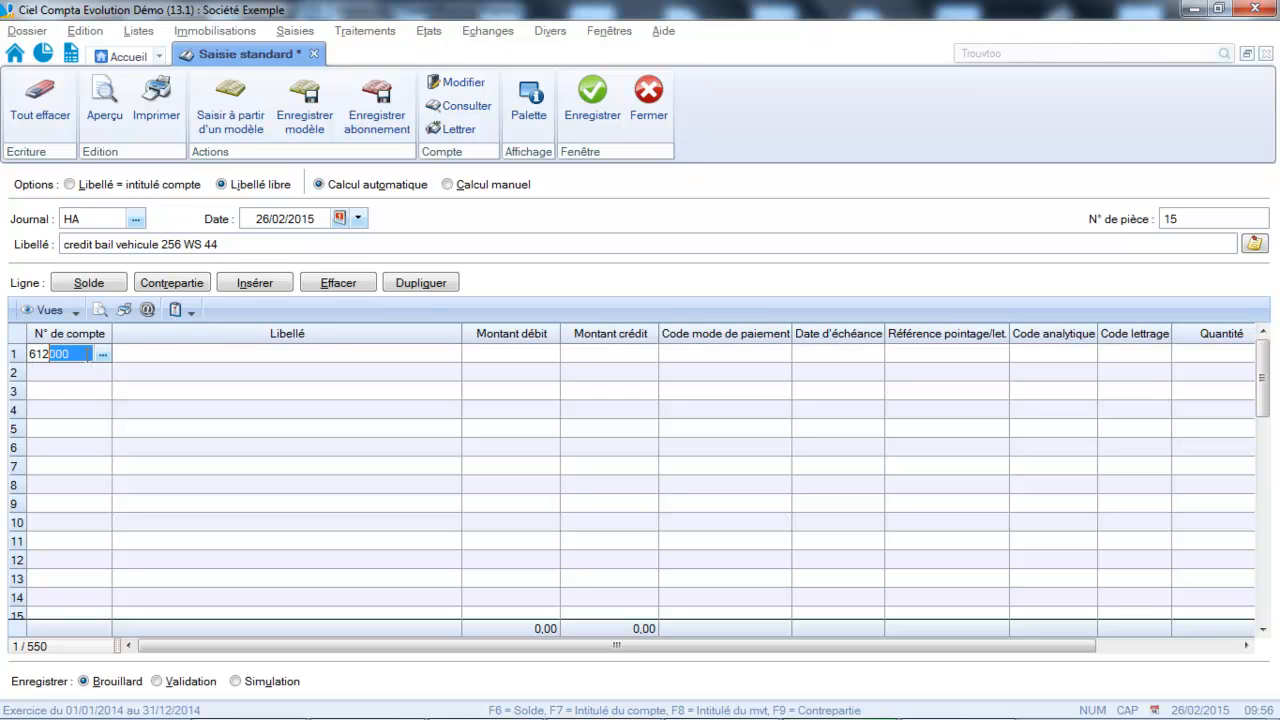
pyautogui.press('Return')
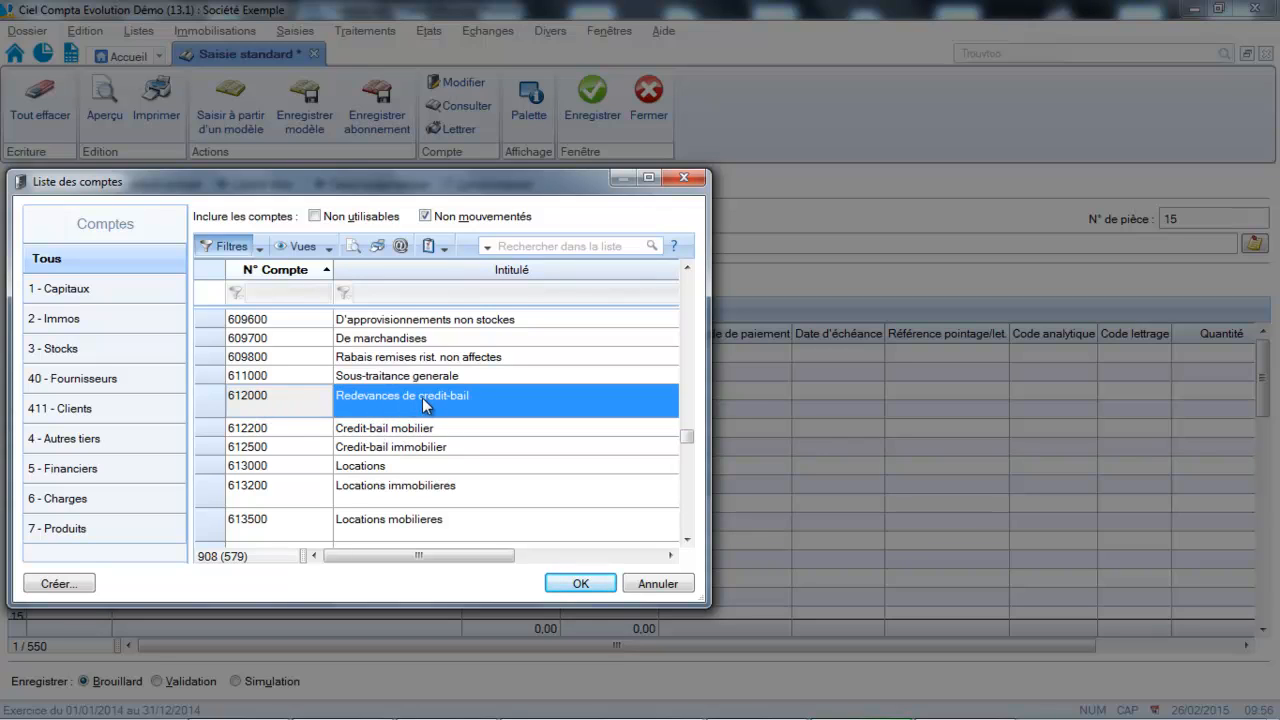
pyautogui.click(414, 430)
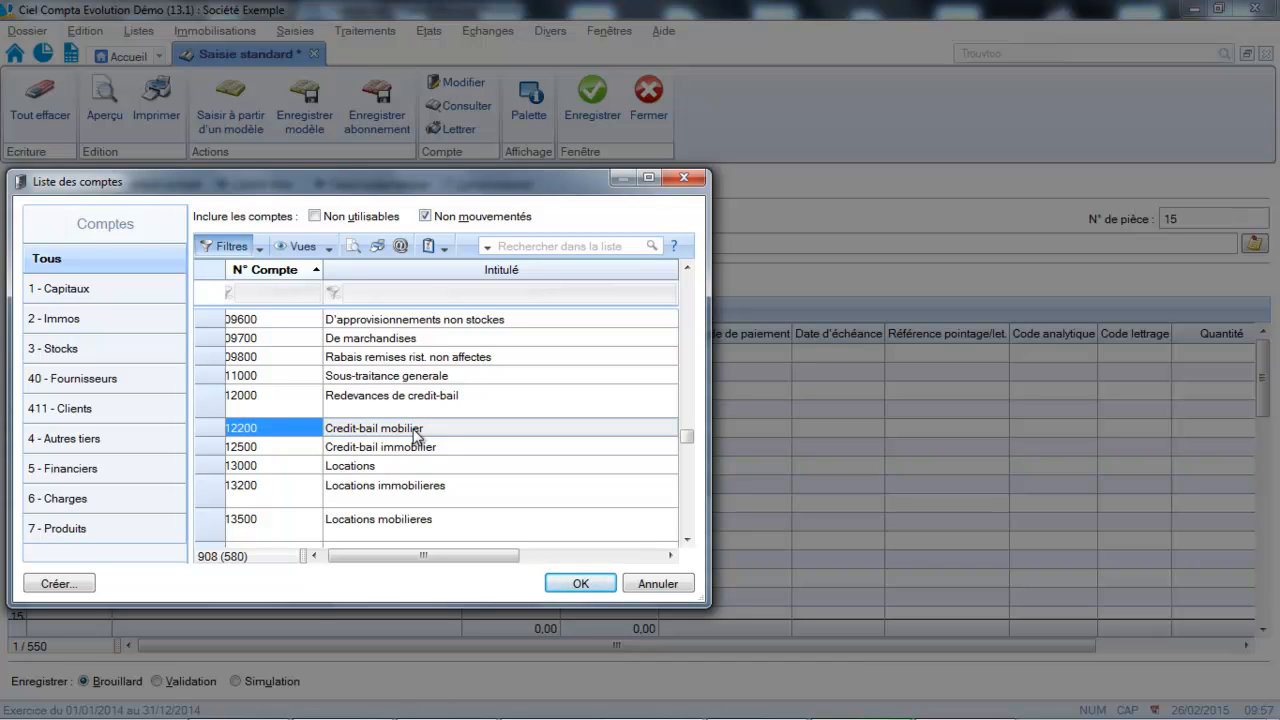
pyautogui.doubleClick(416, 436)
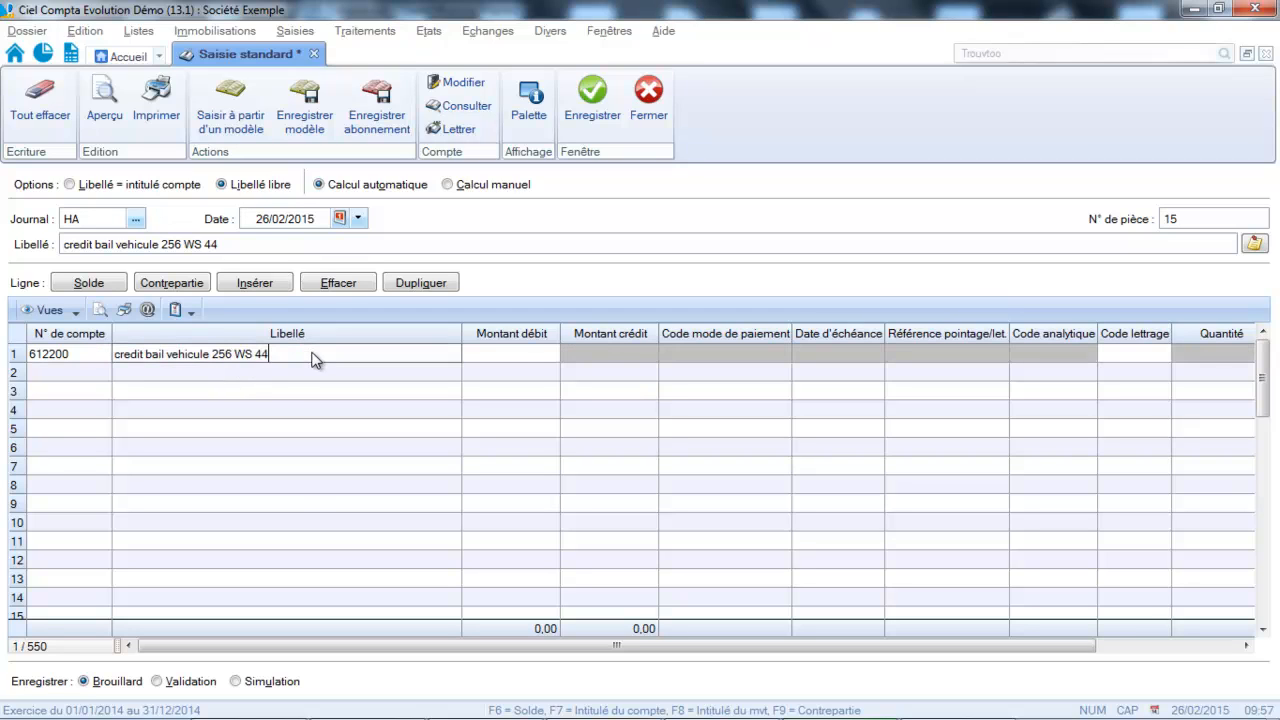
# Step: Enter a debit of 300 on line 1 and put VAT account 445664 on line 2
pyautogui.click(526, 354)
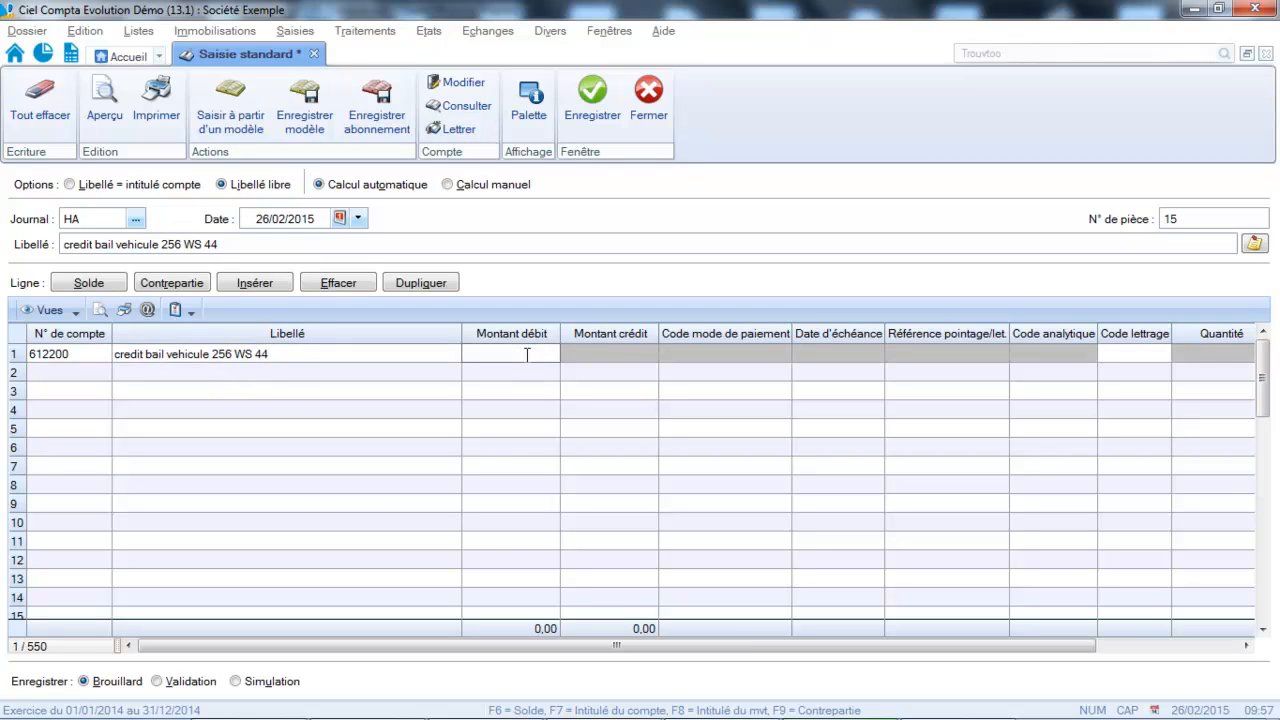
pyautogui.write('300')
pyautogui.click(61, 376)
pyautogui.write('445664')
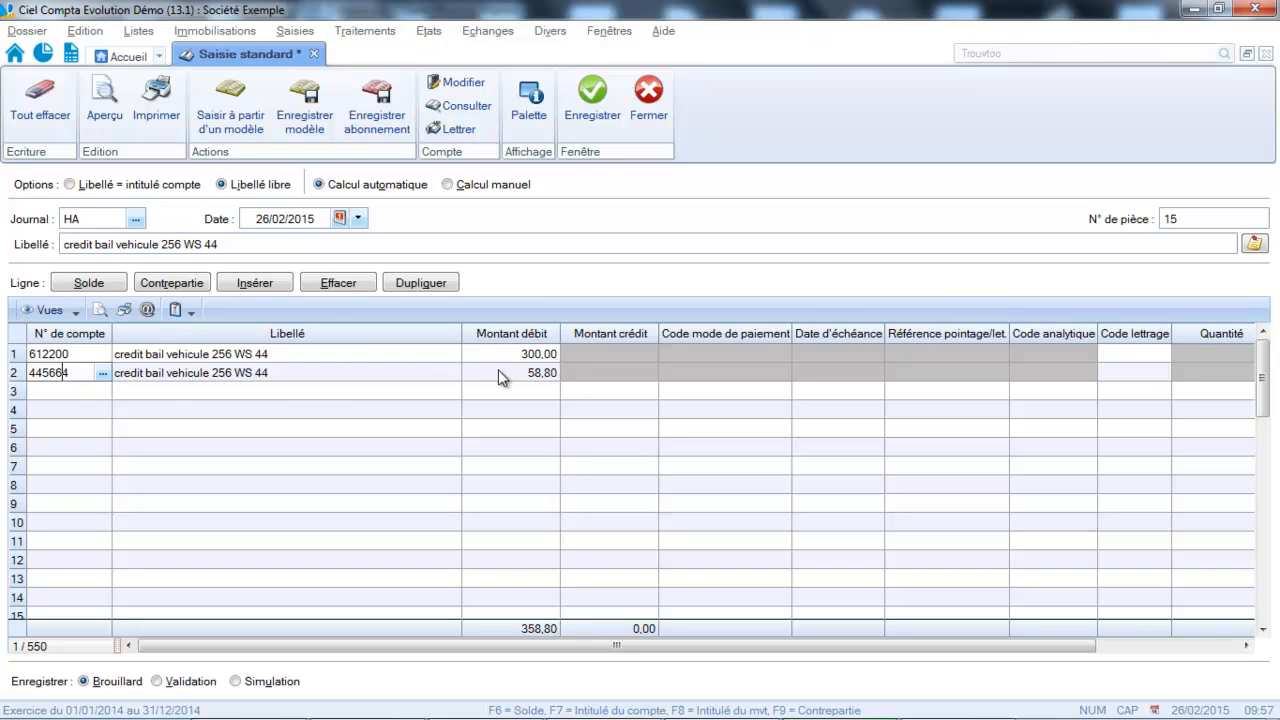
# Step: Add supplier account 401LOC (LOCABAIL) on line 3 and balance the entry with its credit amount
pyautogui.click(103, 391)
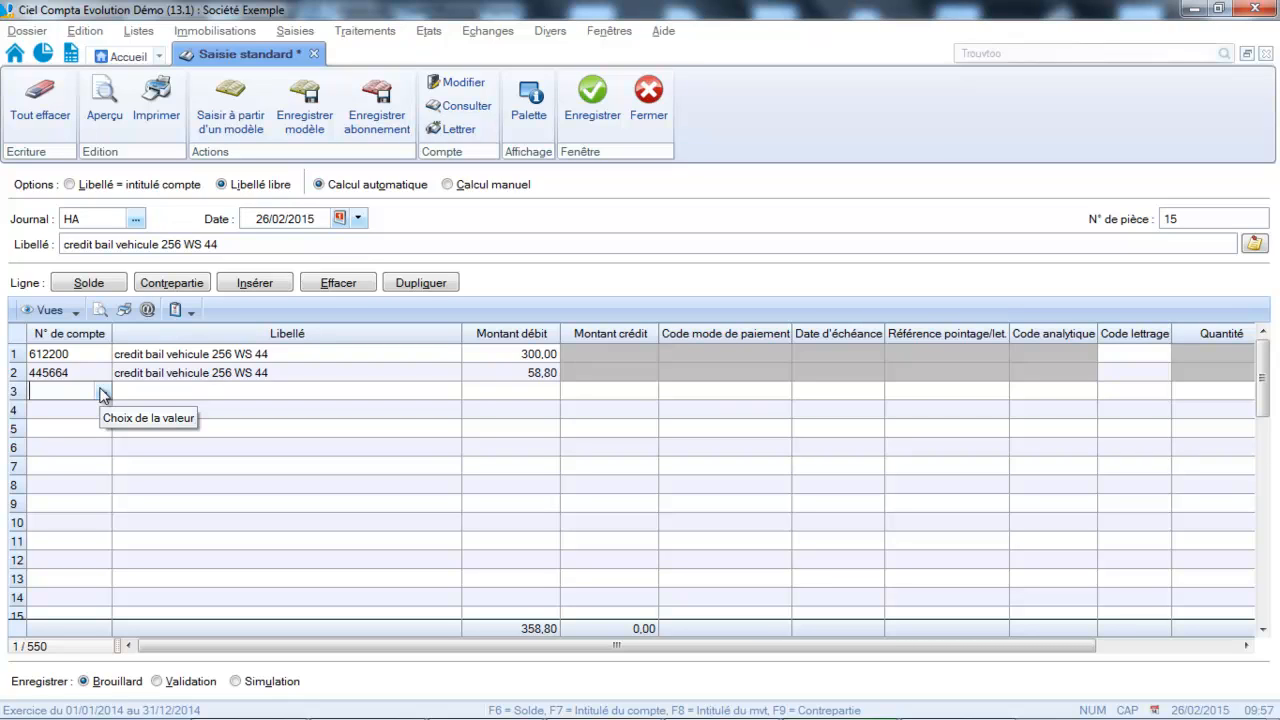
pyautogui.write('401')
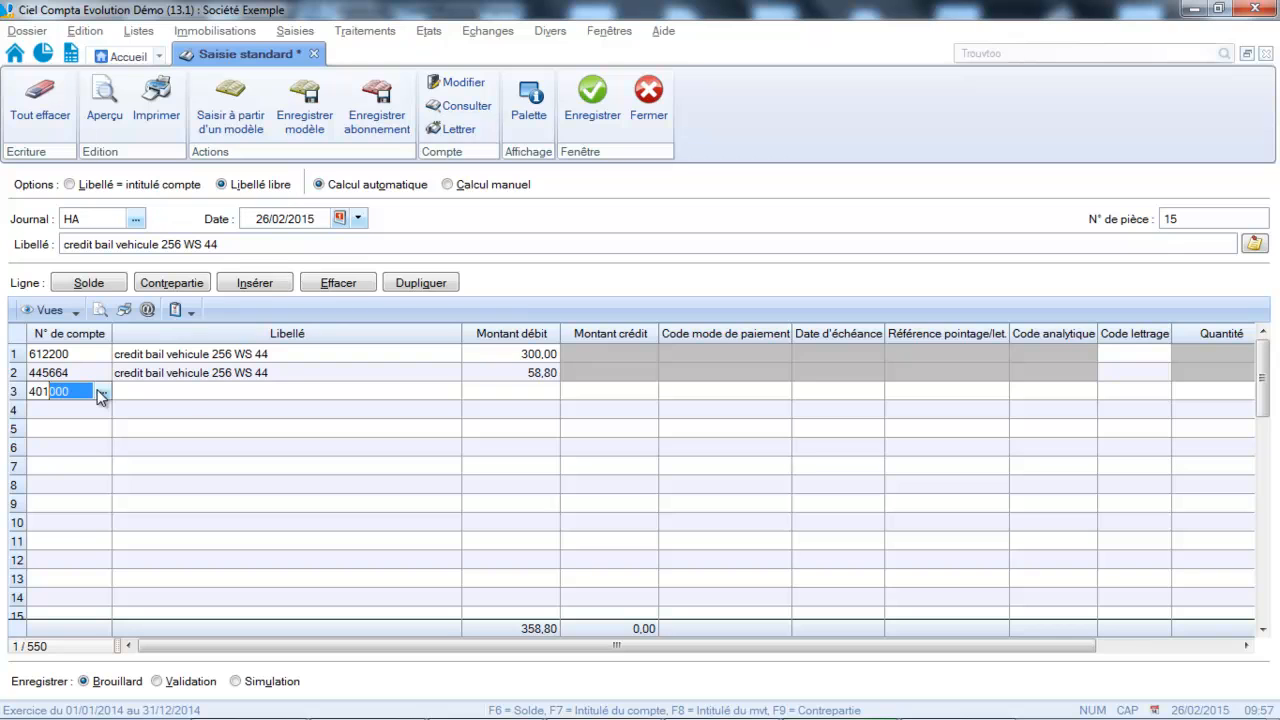
pyautogui.write('LOC')
pyautogui.click(101, 395)
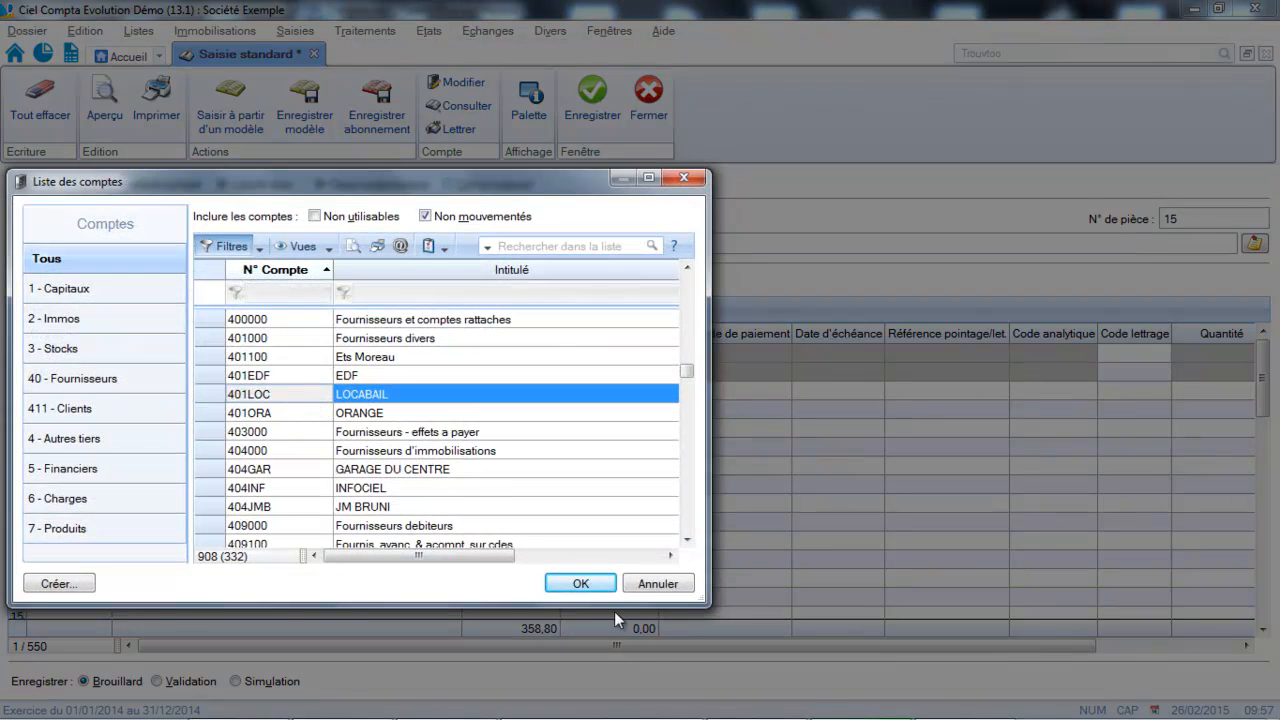
pyautogui.click(585, 582)
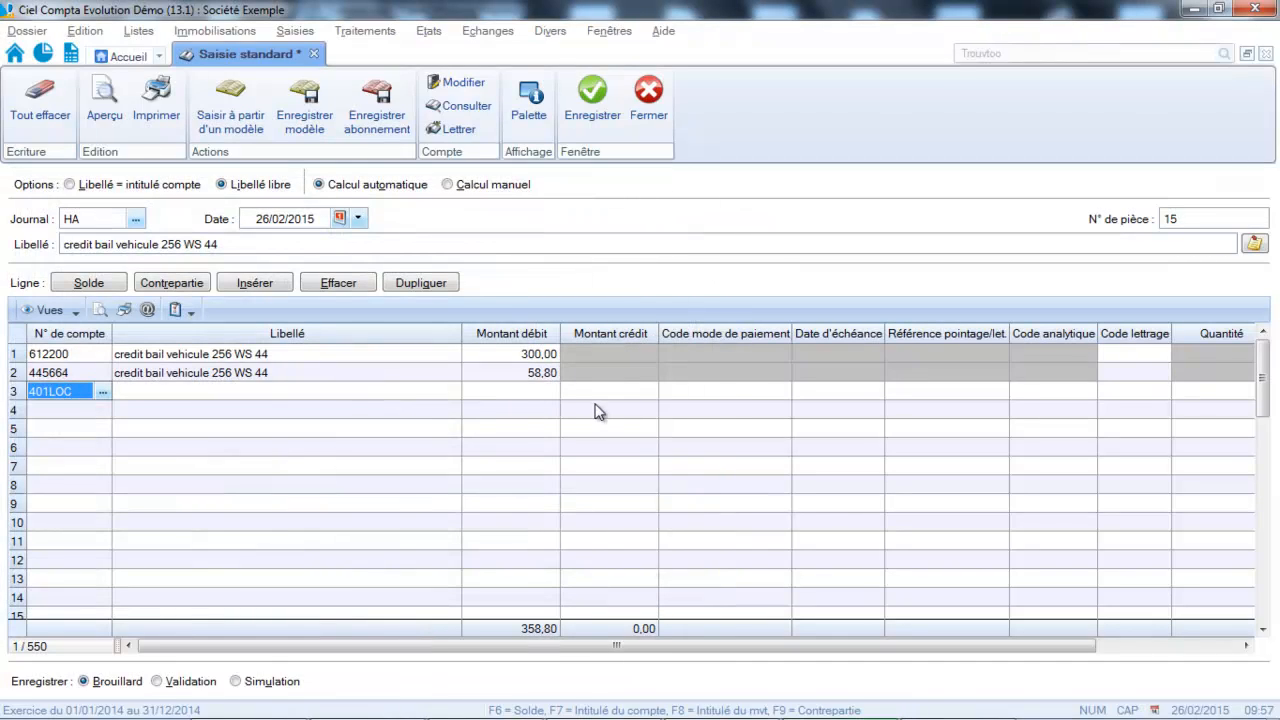
pyautogui.click(611, 391)
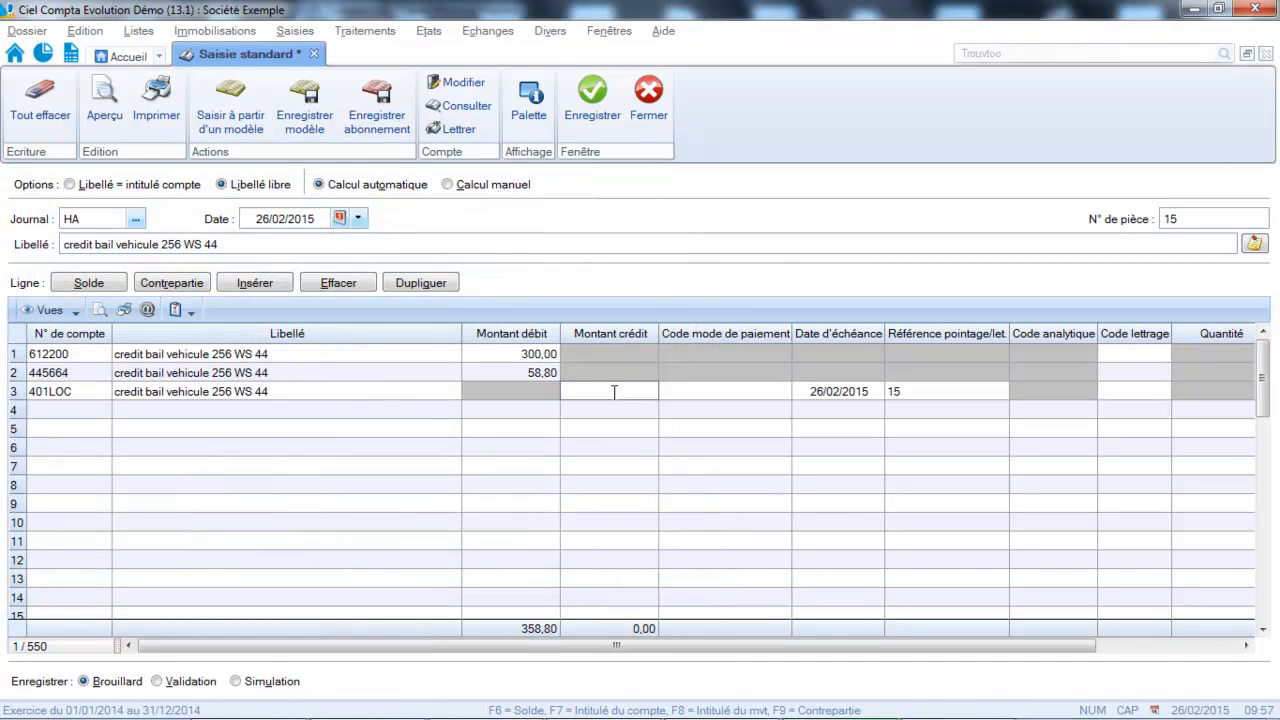
pyautogui.click(97, 280)
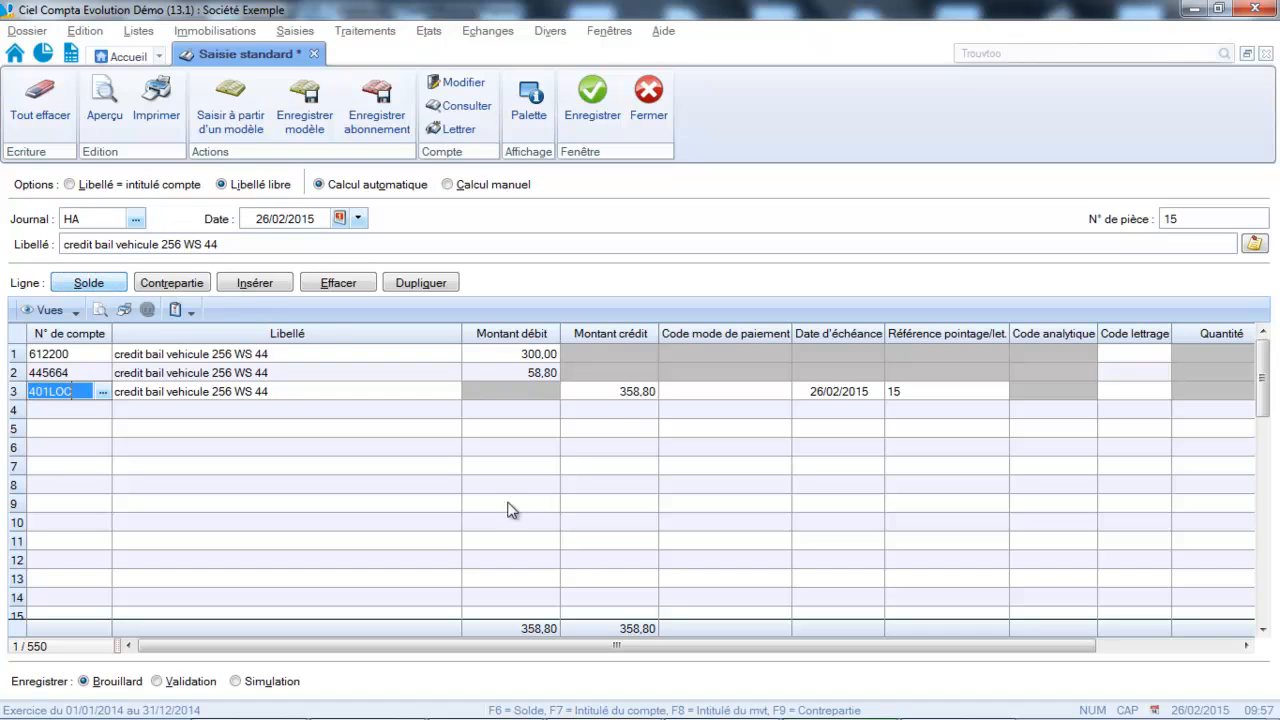
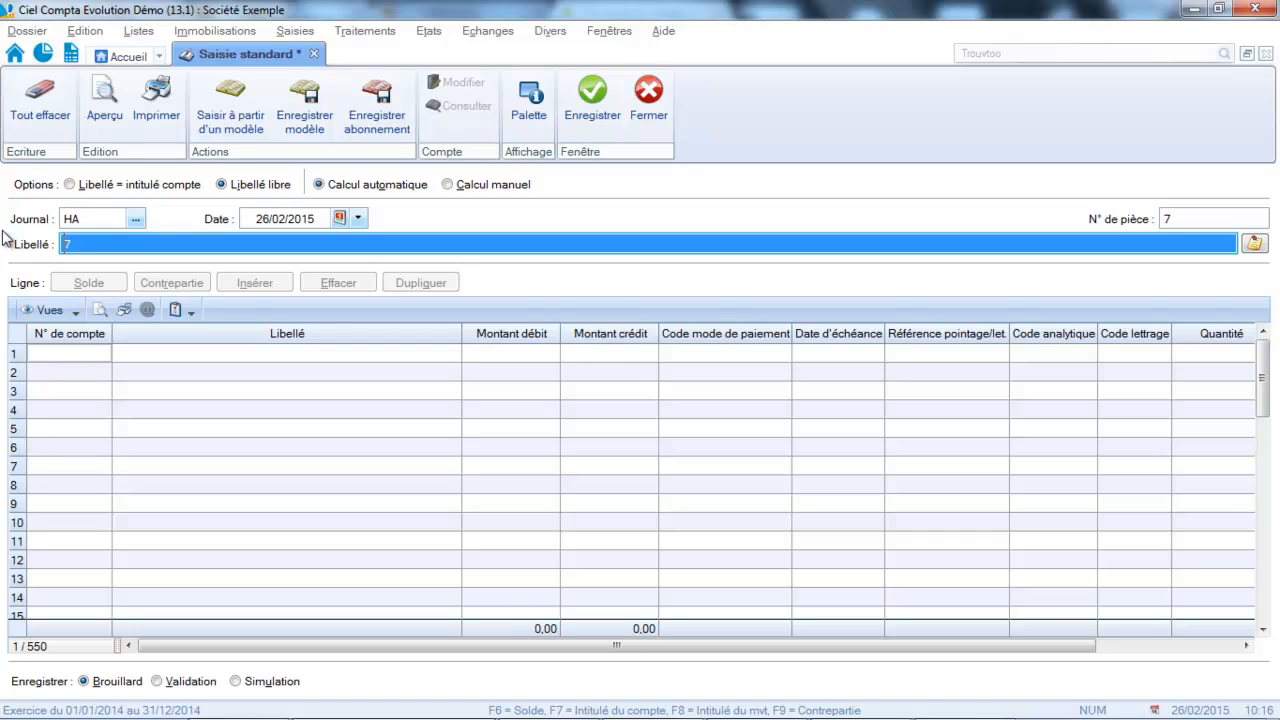
# Step: Label the new purchase entry "Facture loyer fevrier" and assign account 613200, Locations immobilieres, to line 1
pyautogui.write('Fa')
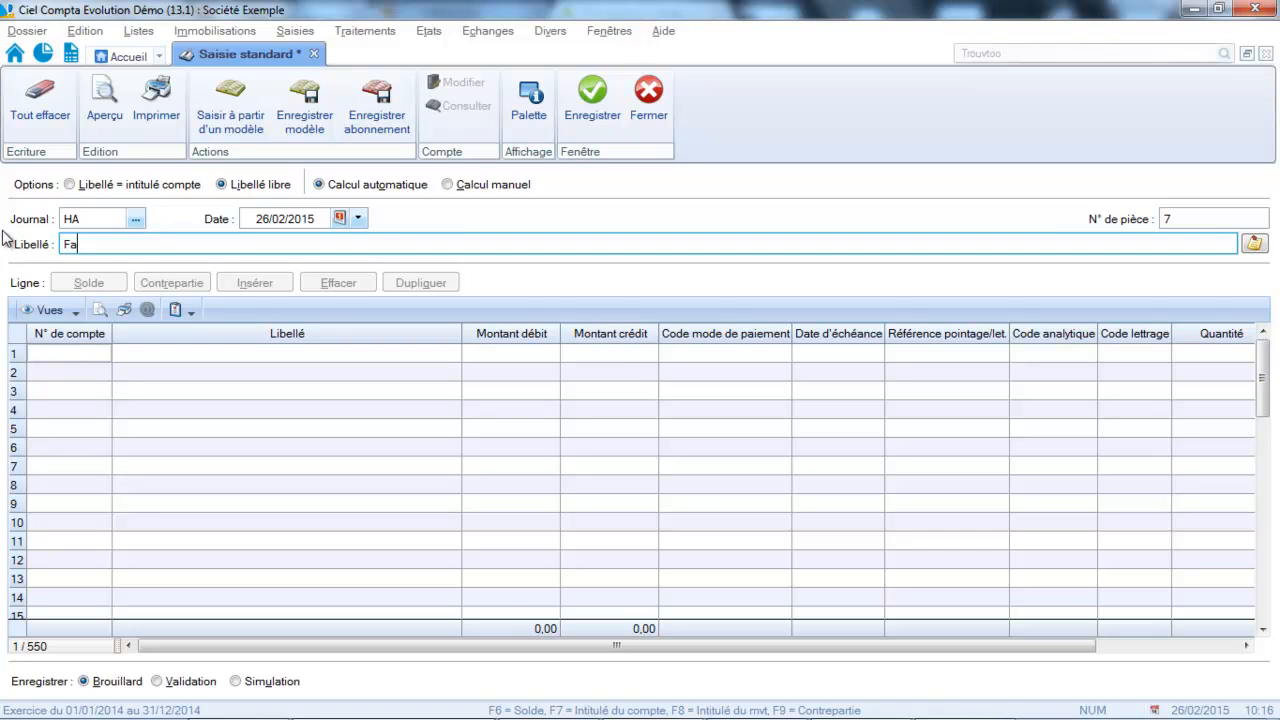
pyautogui.write('cture loyer fevrier')
pyautogui.click(85, 355)
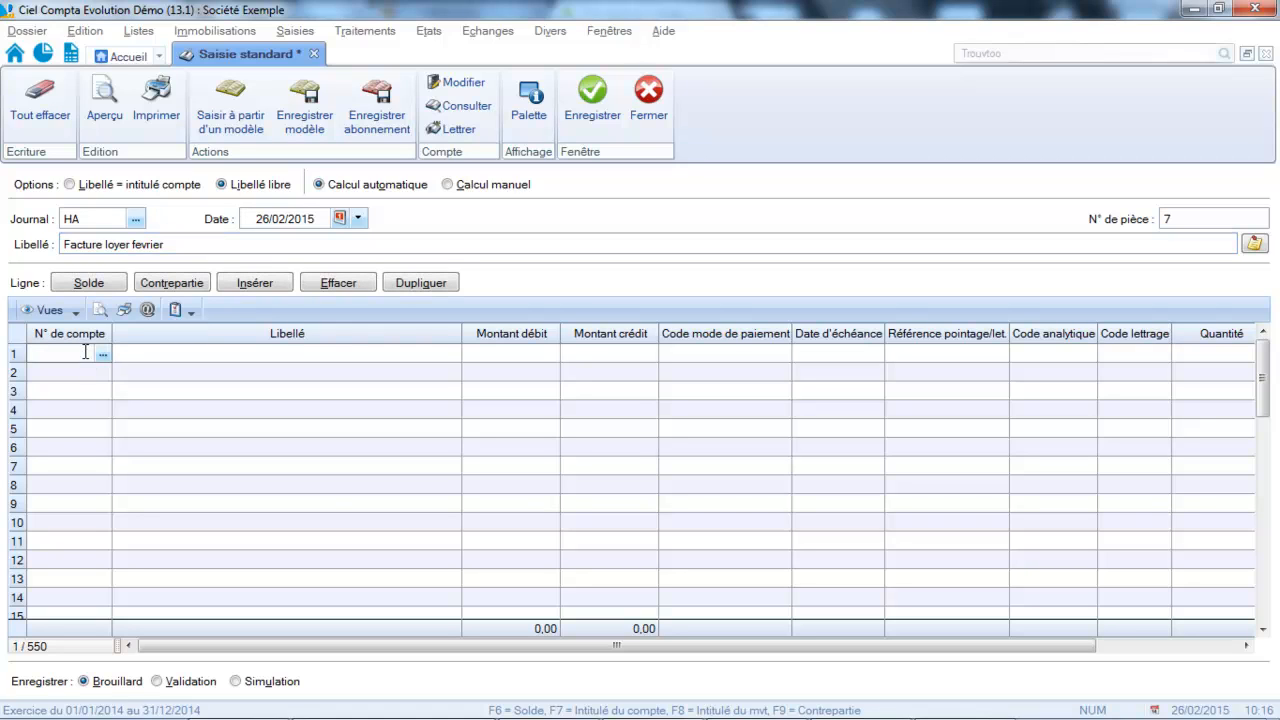
pyautogui.write('613000')
pyautogui.press('Return')
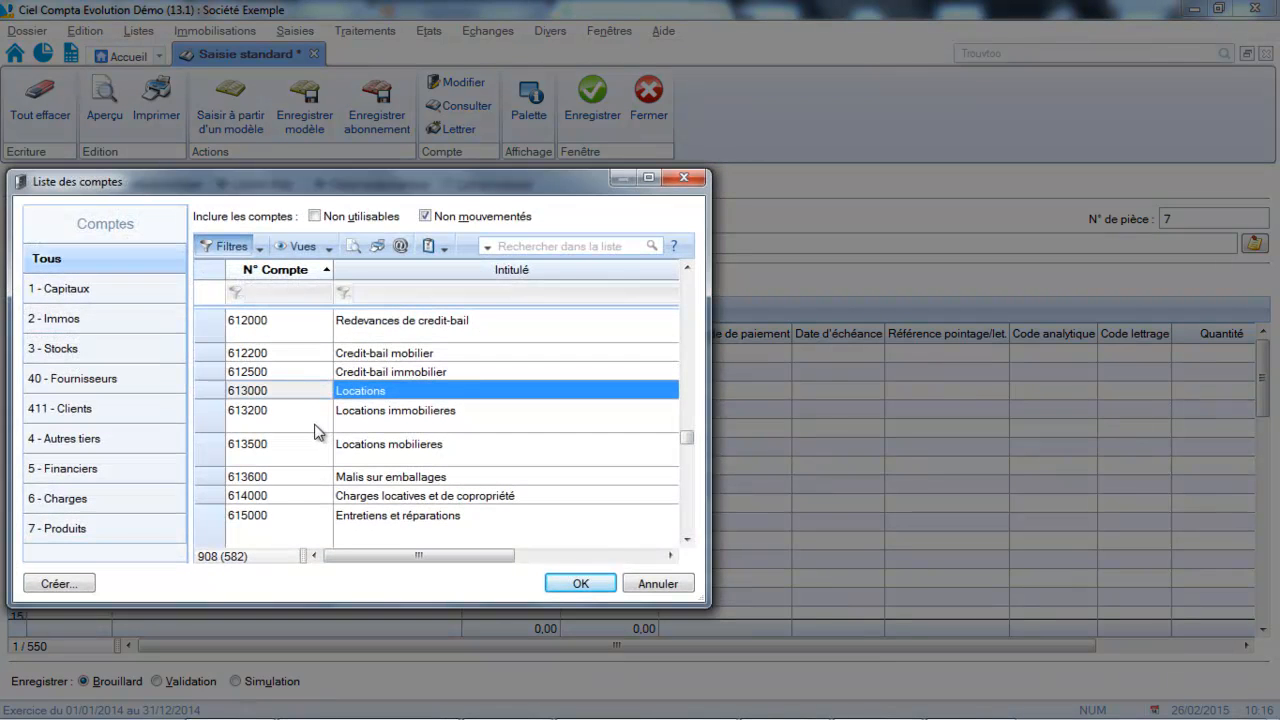
pyautogui.click(314, 427)
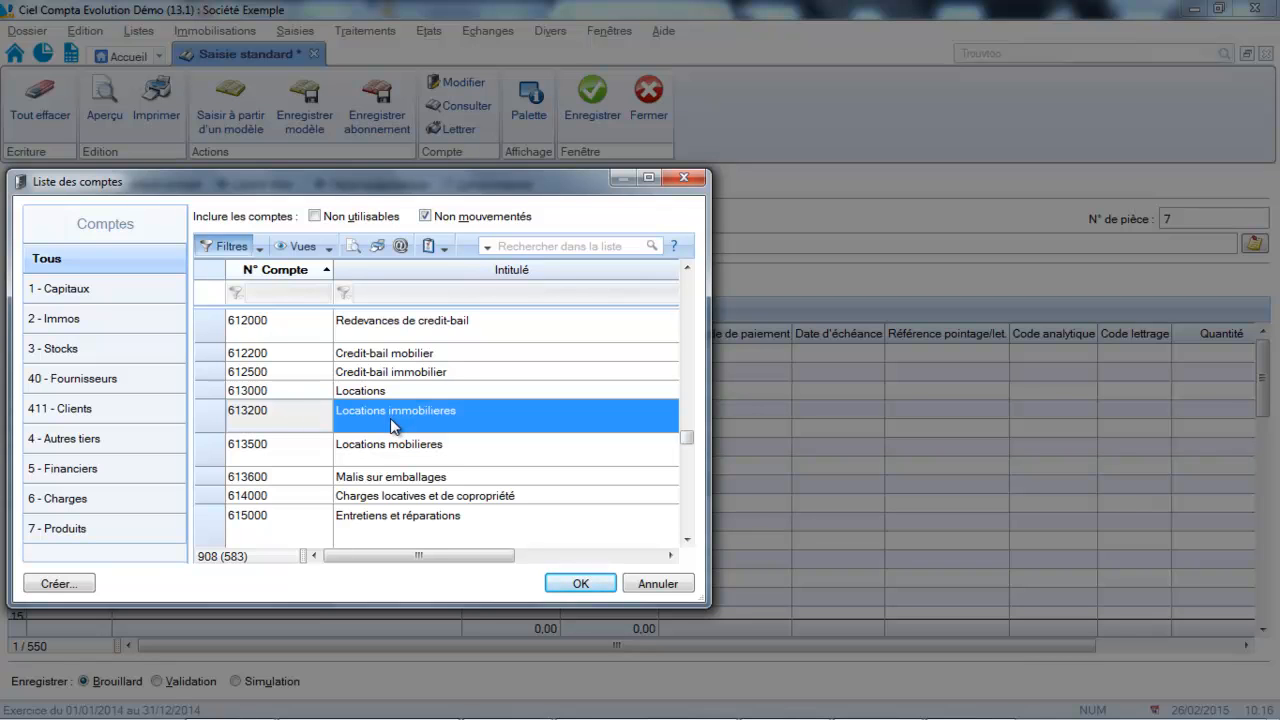
pyautogui.click(578, 586)
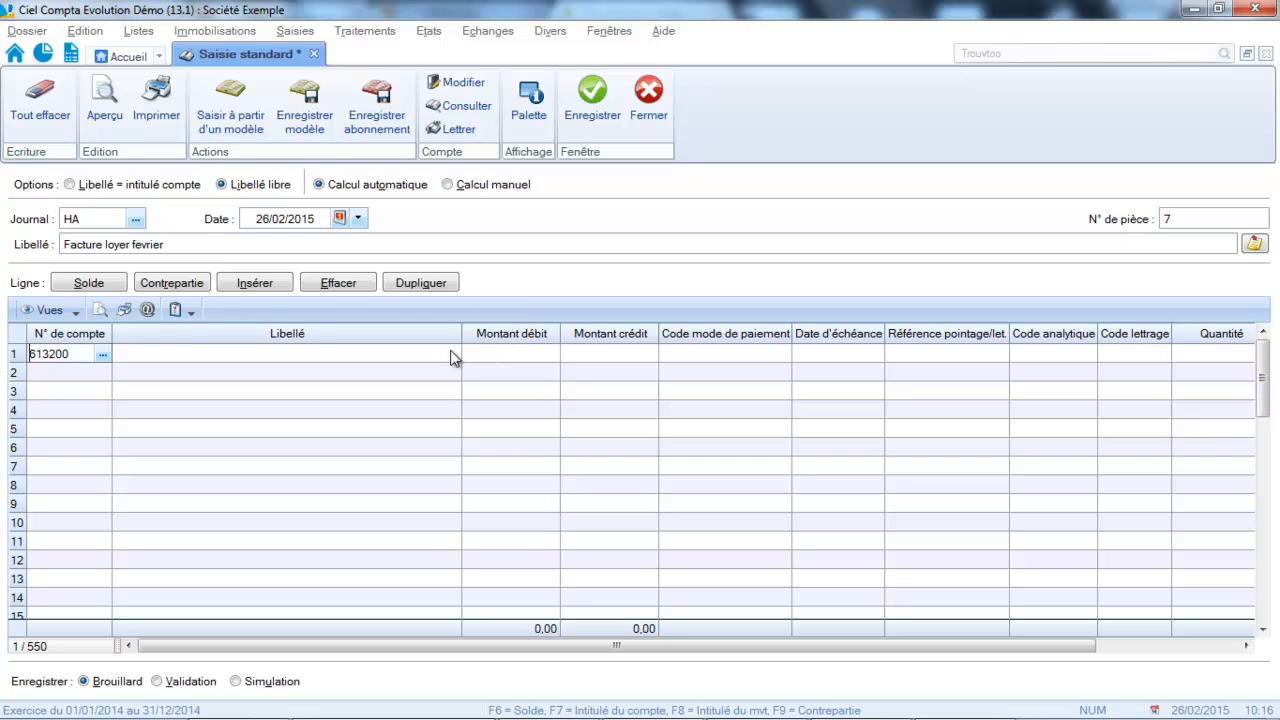
# Step: Enter a debit of 500 on the rent line and put VAT account 445664 on line 2
pyautogui.click(446, 353)
pyautogui.click(492, 354)
pyautogui.write('500')
pyautogui.click(60, 372)
pyautogui.write('445664')
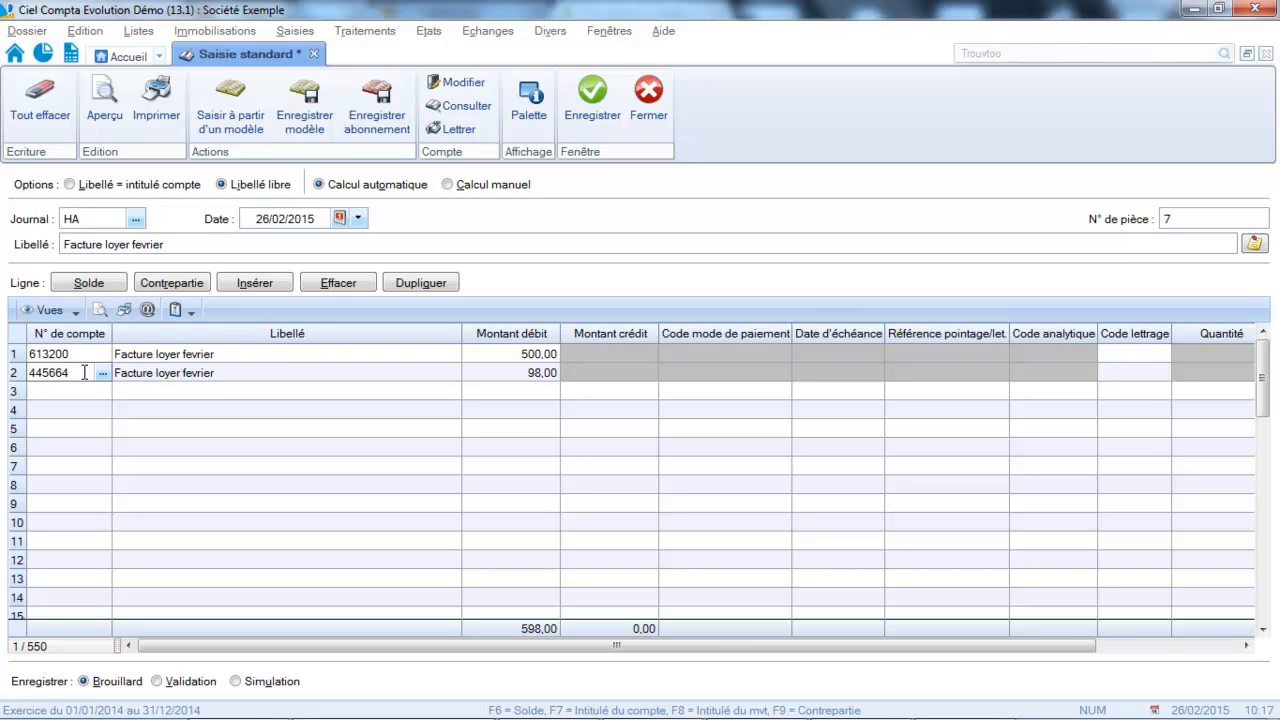
# Step: Replace the line 2 account with 614000, Charges locatives et de copropriété, and set its debit to 50
pyautogui.moveTo(84, 372); pyautogui.dragTo(3, 370)
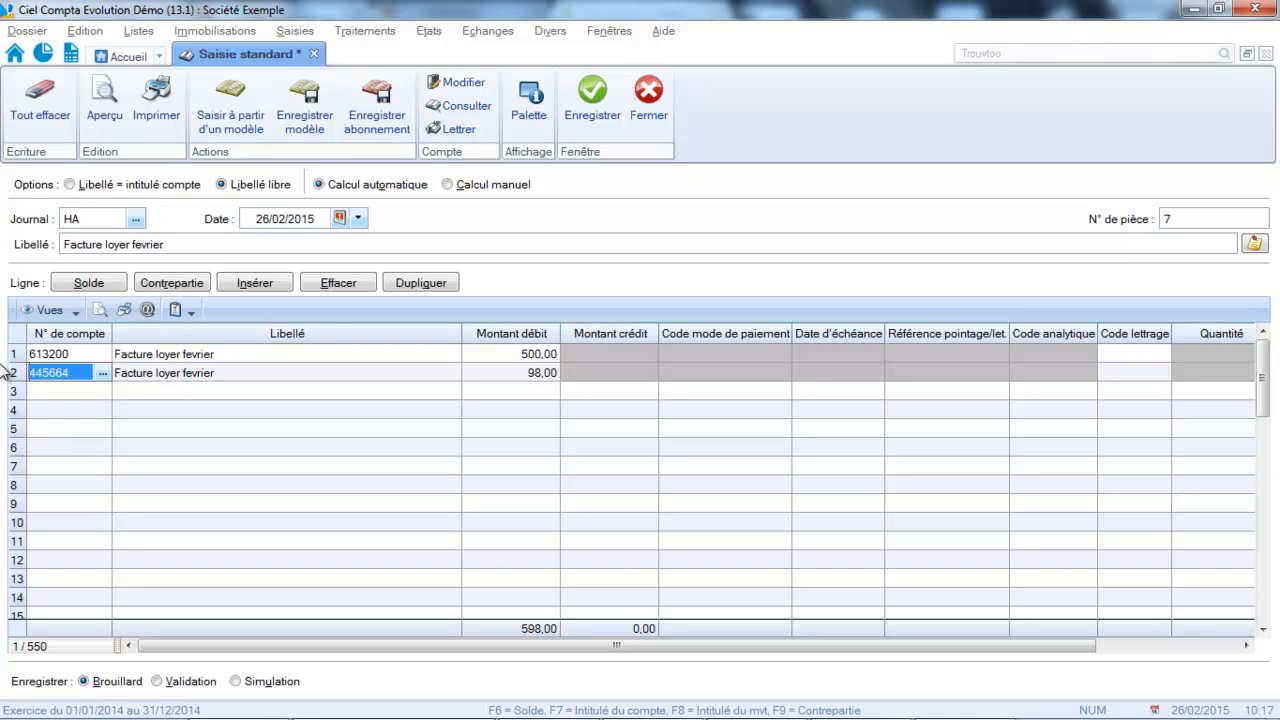
pyautogui.write('614000')
pyautogui.click(104, 373)
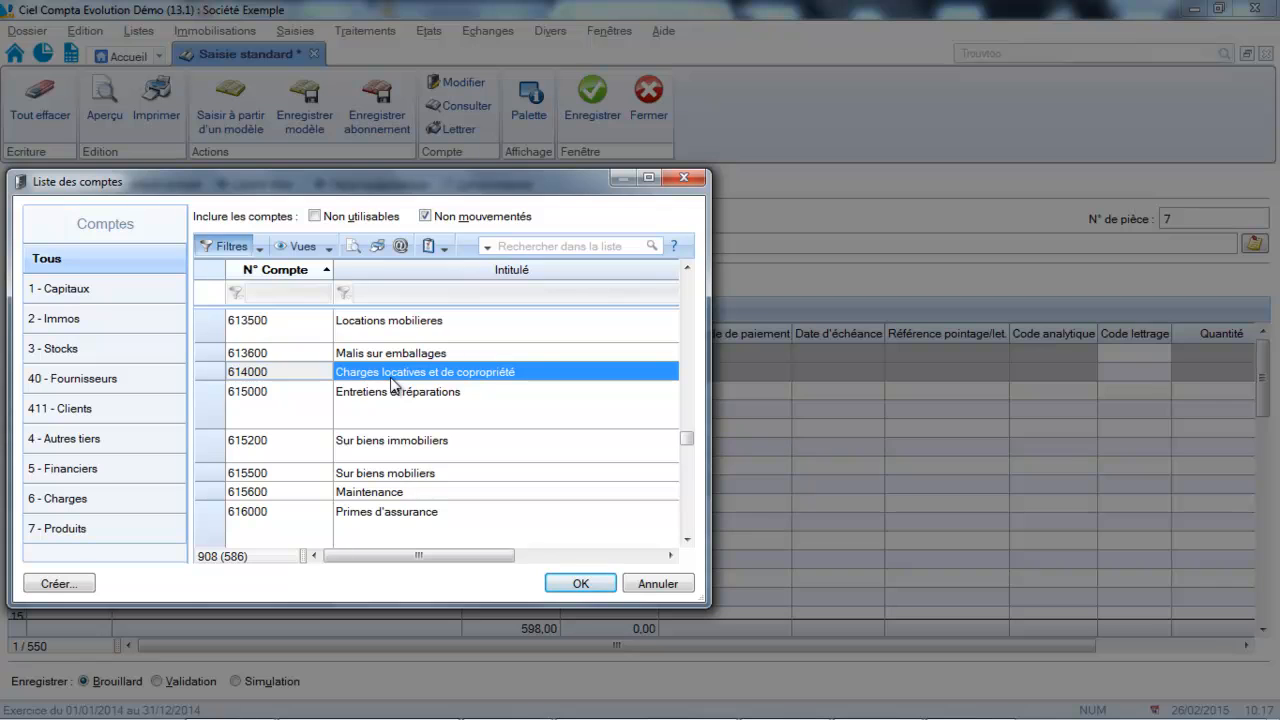
pyautogui.click(576, 583)
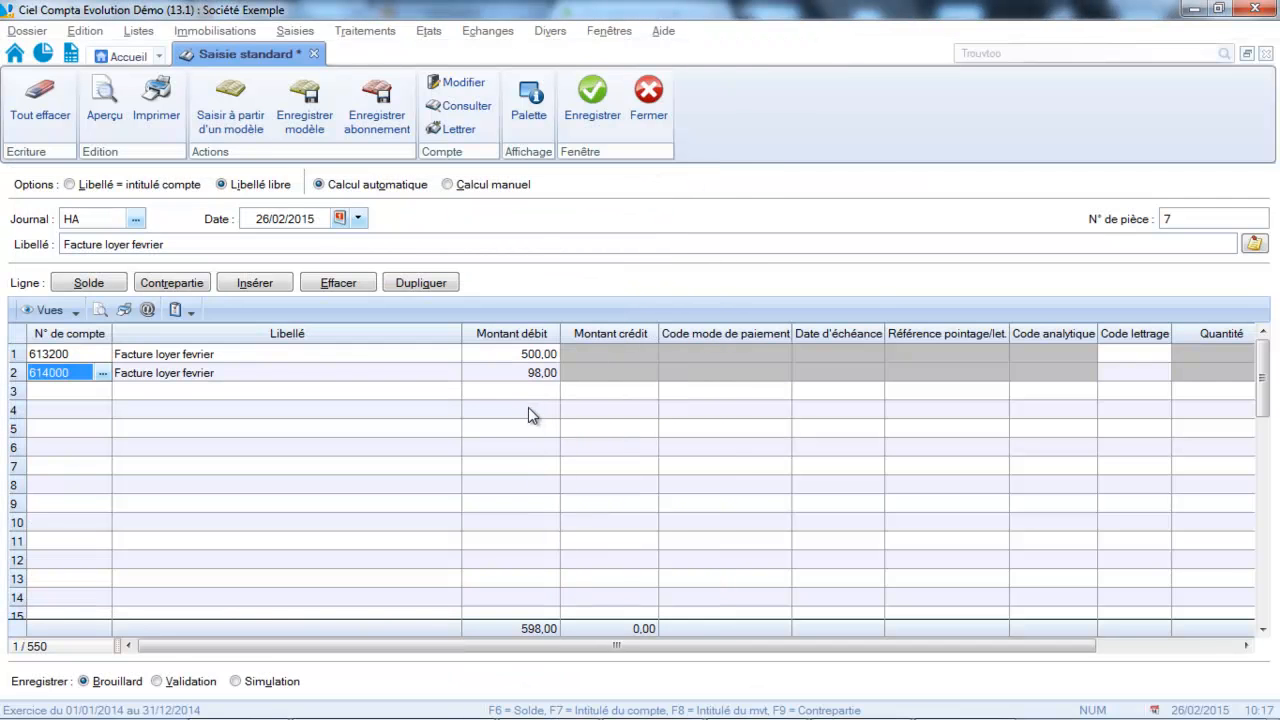
pyautogui.click(523, 375)
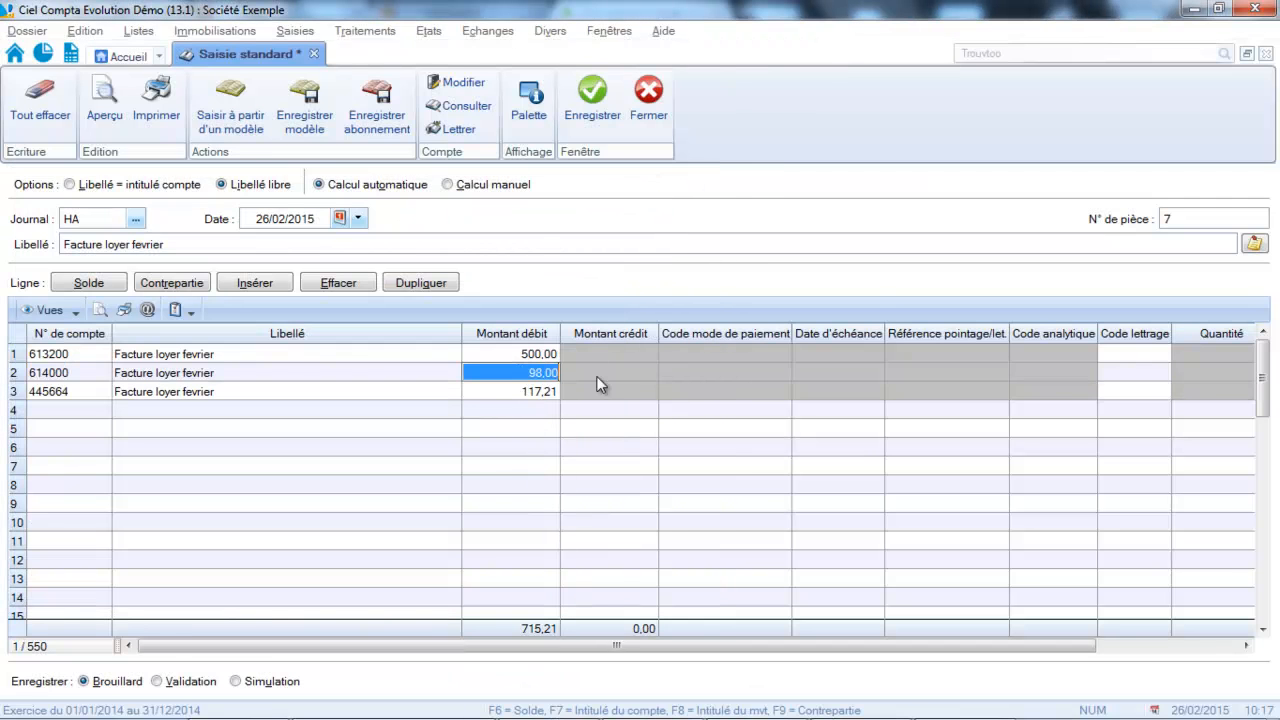
pyautogui.write('50')
pyautogui.press('Return')
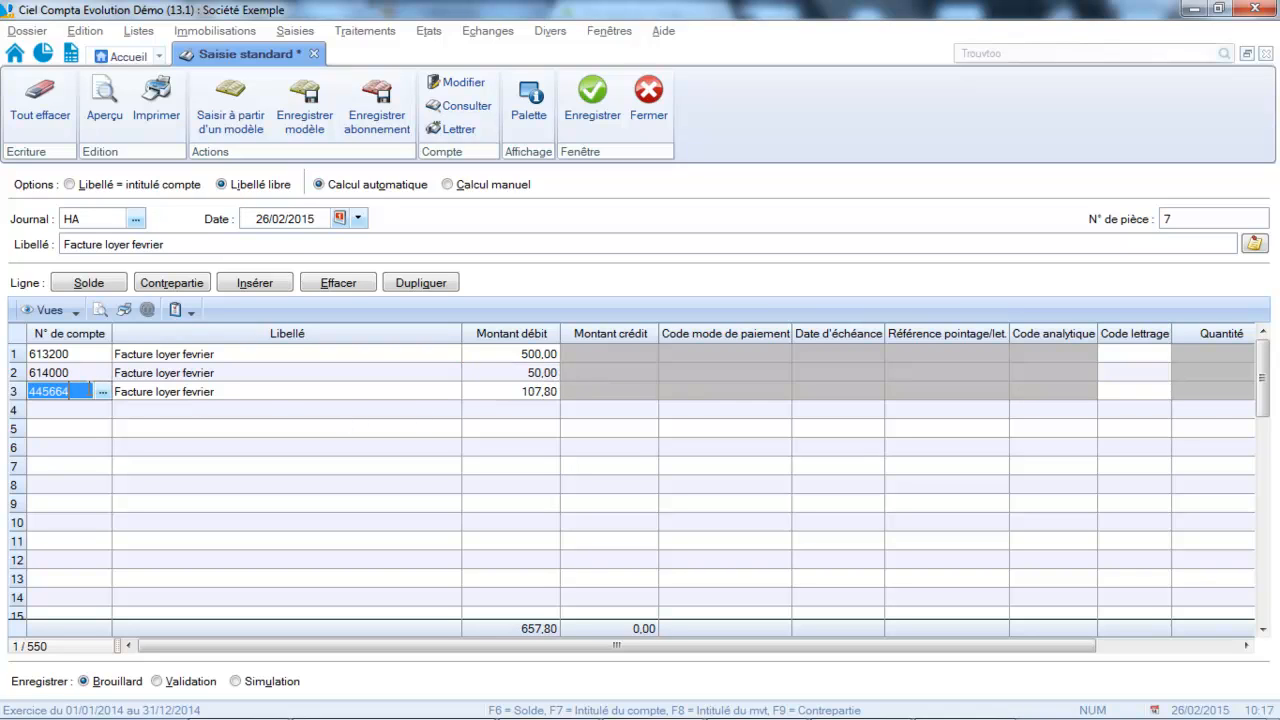
# Step: Set the debit of the VAT account 445664 on line 3 to 110
pyautogui.click(503, 392)
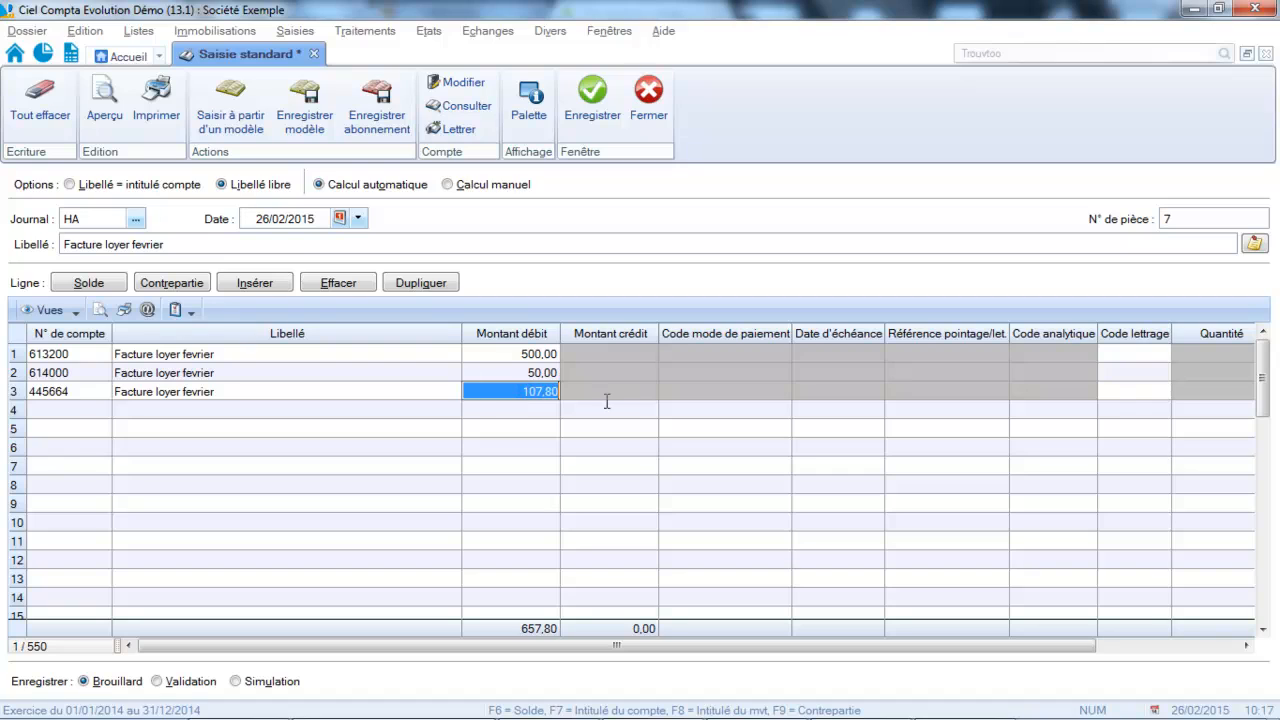
pyautogui.write('110')
pyautogui.press('Return')
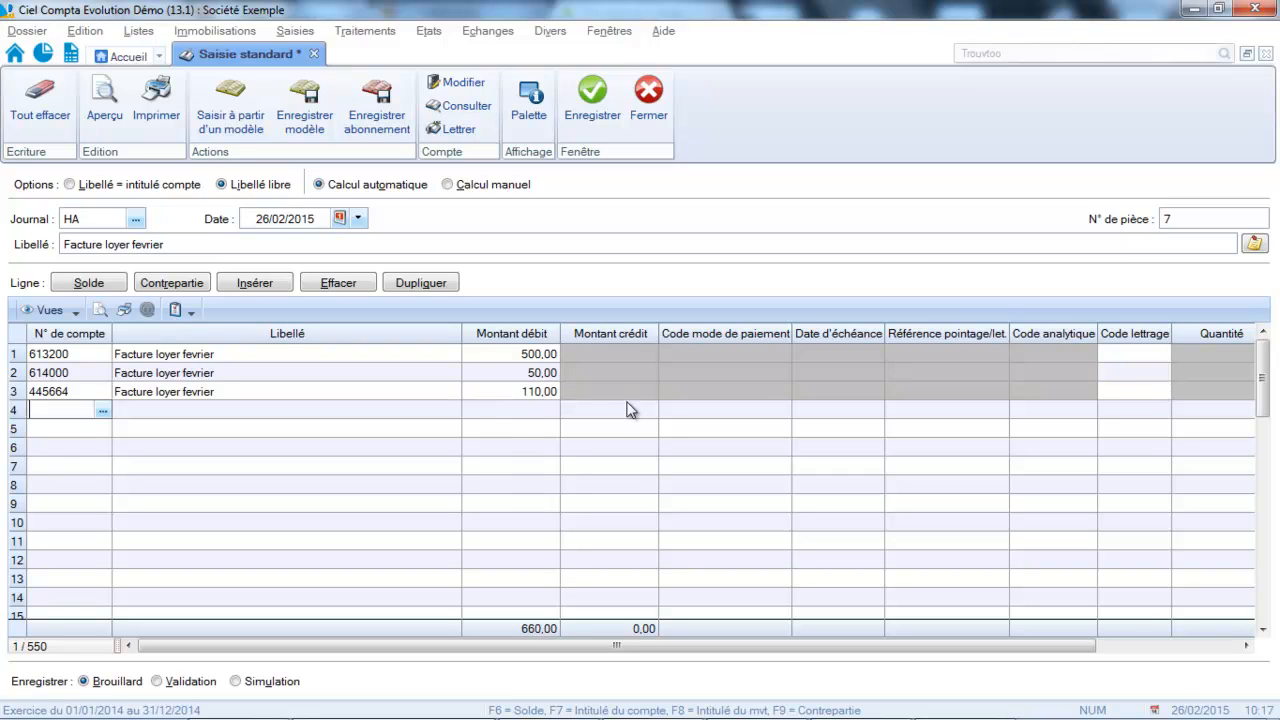
# Step: Add supplier account 401100 (Ets Moreau) on line 4 with a credit of 660
pyautogui.write('401000')
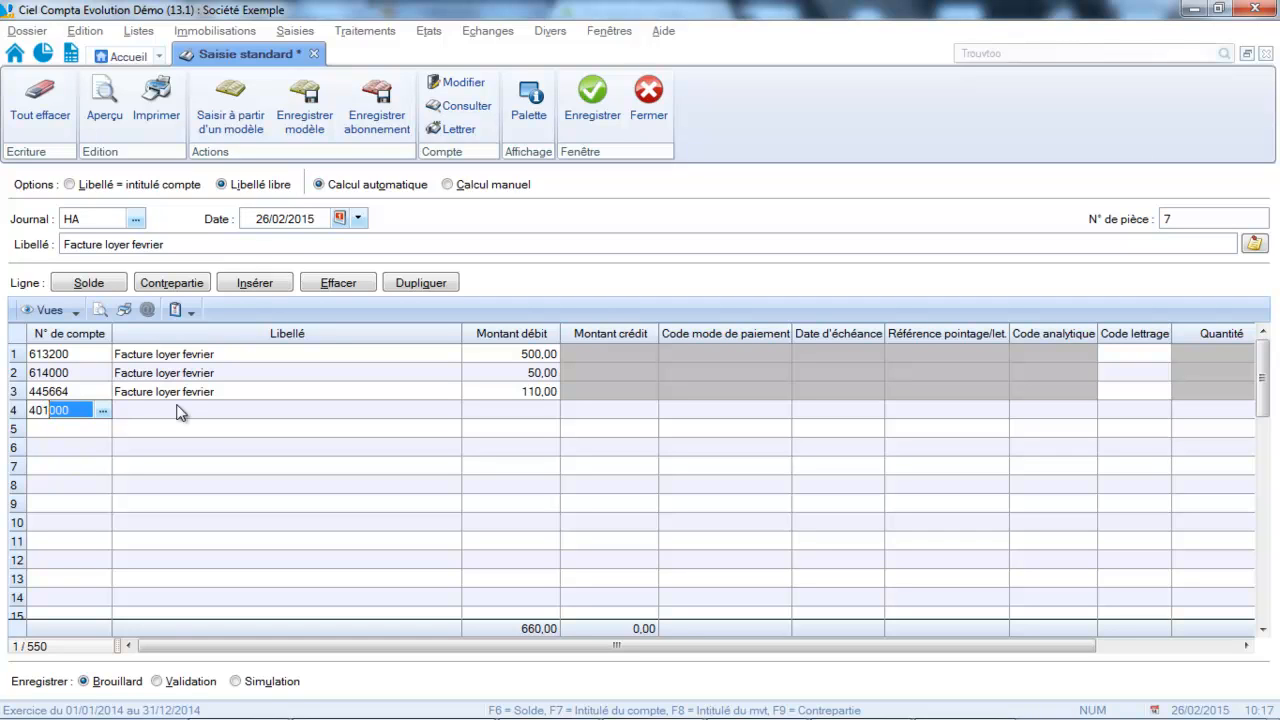
pyautogui.click(102, 410)
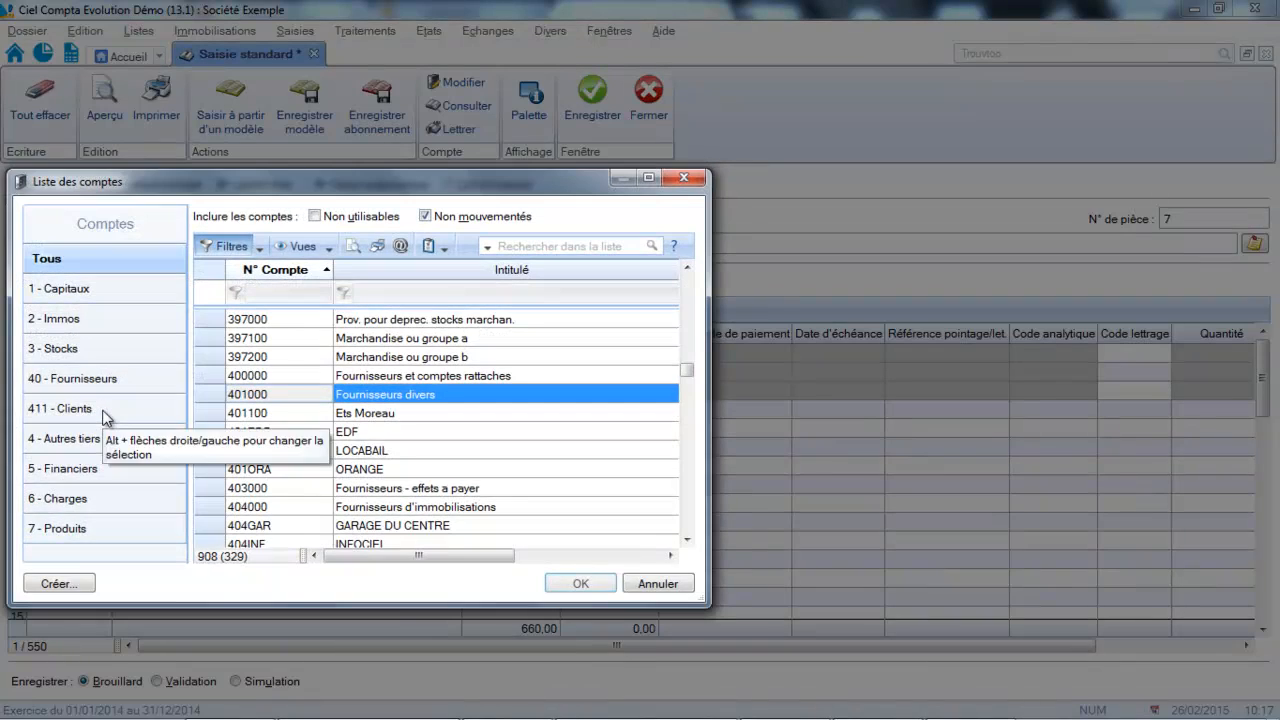
pyautogui.click(290, 413)
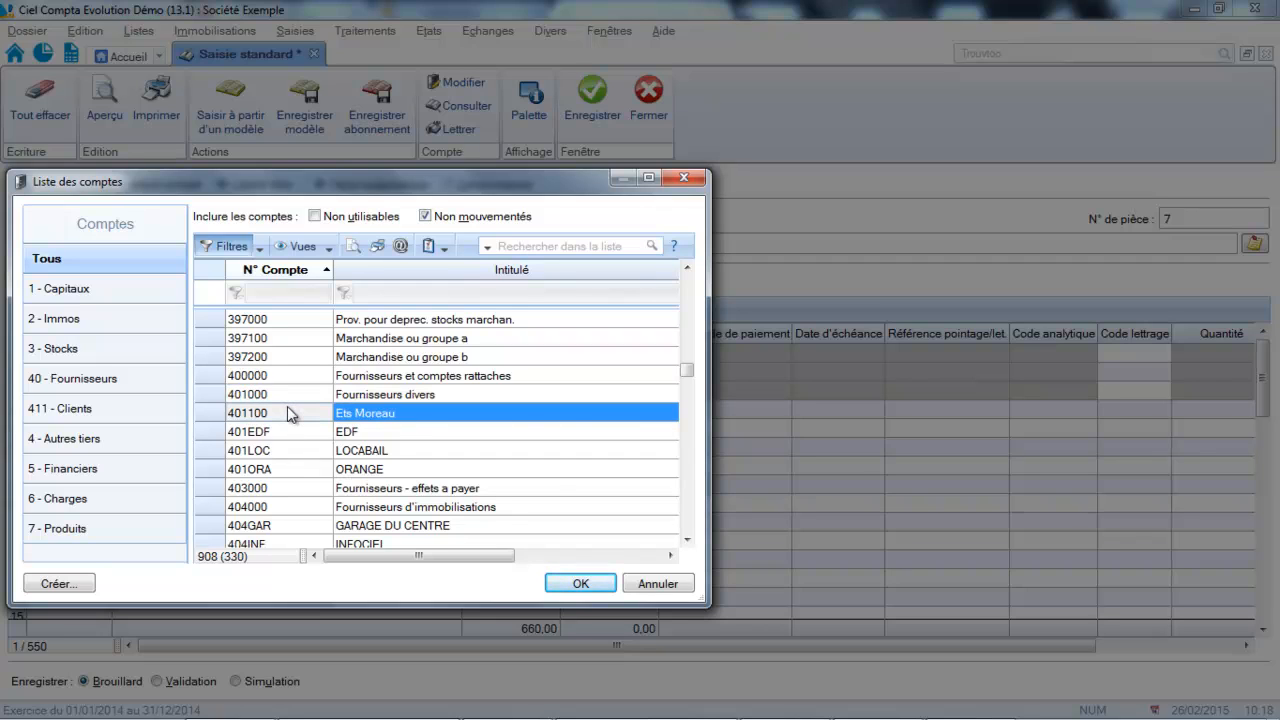
pyautogui.click(579, 584)
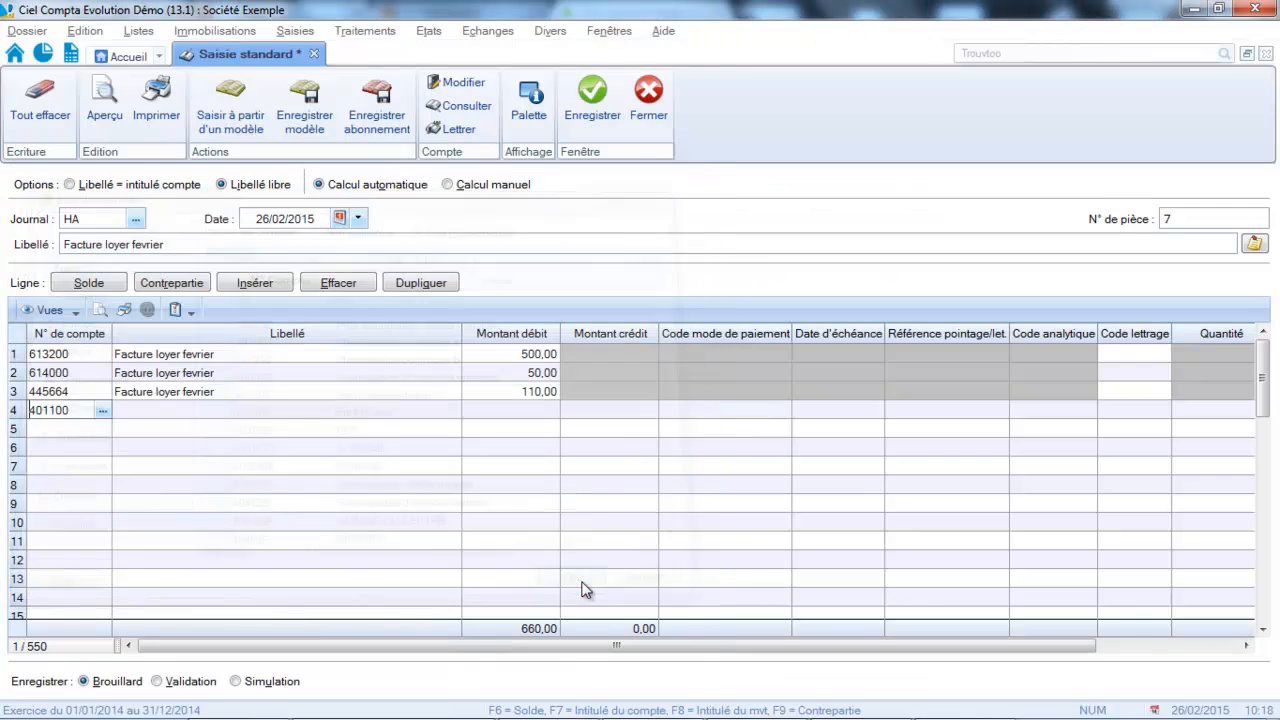
pyautogui.click(584, 417)
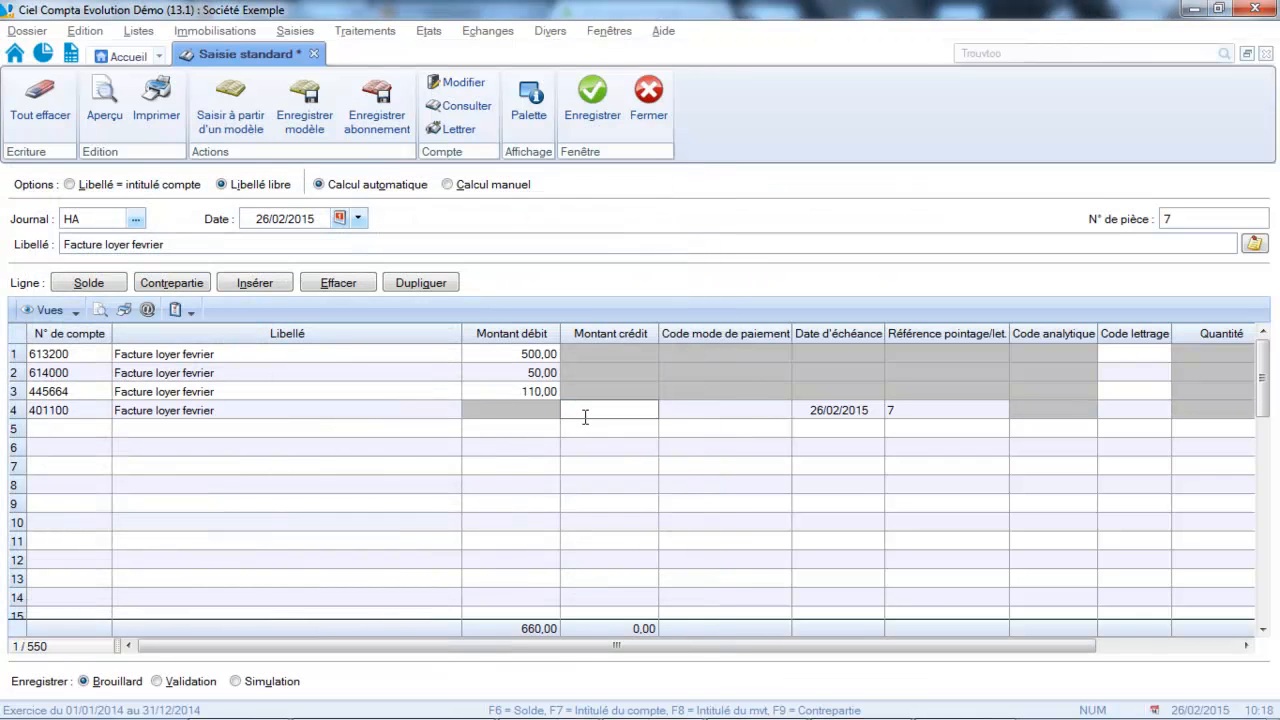
pyautogui.write('660')
pyautogui.click(344, 487)
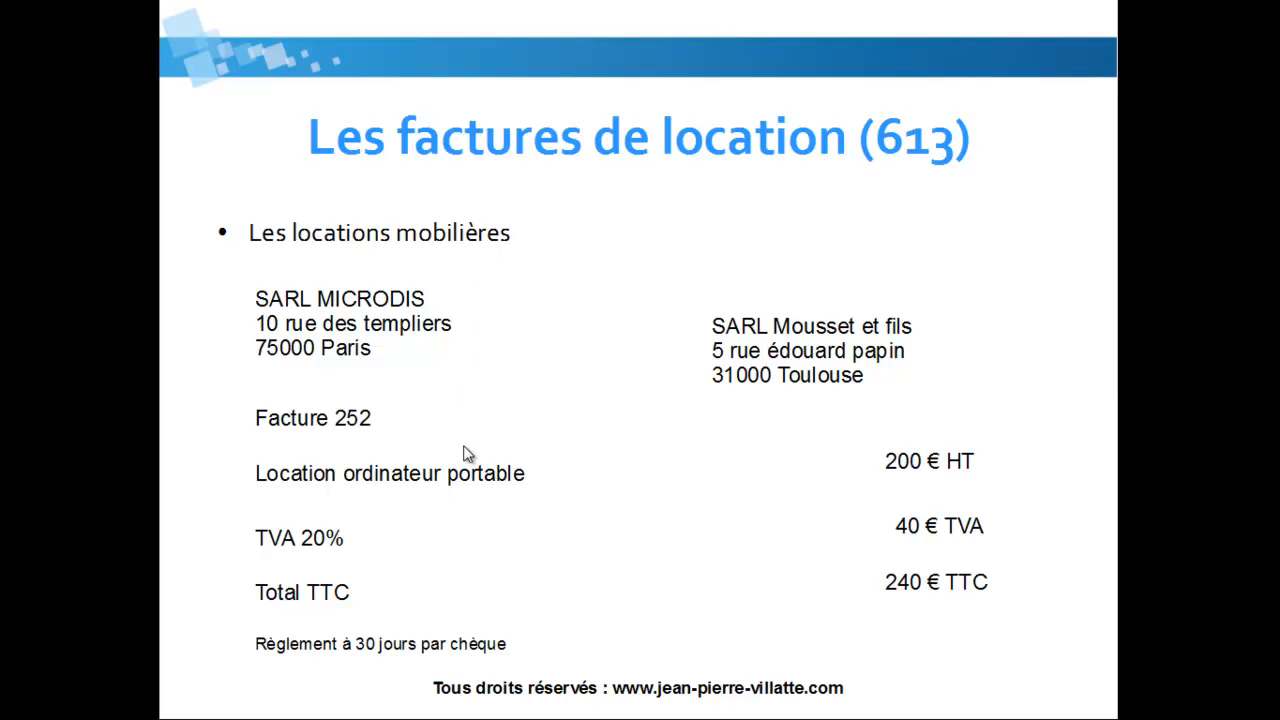
# Step: Return from the invoice slide to Ciel Compta and set the new purchase entry's label to "Location ordinateur portable"
pyautogui.press('Escape')
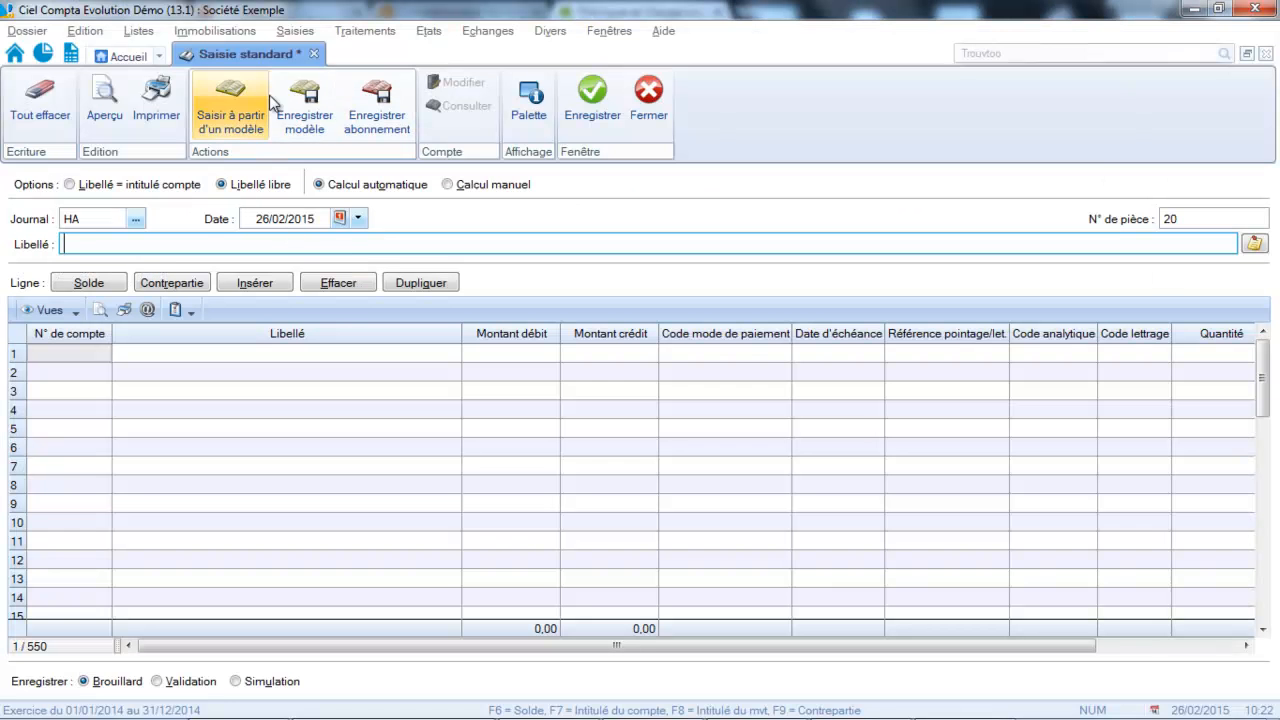
pyautogui.press('capslock')
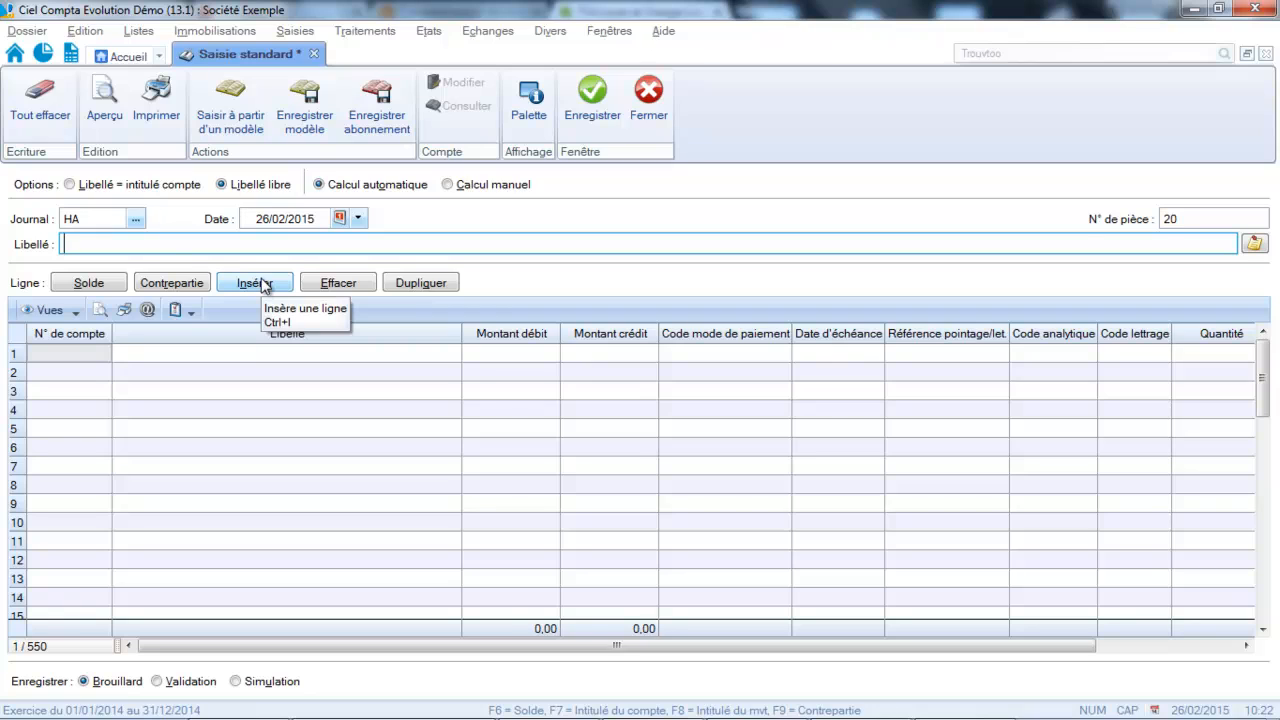
pyautogui.write('IC')
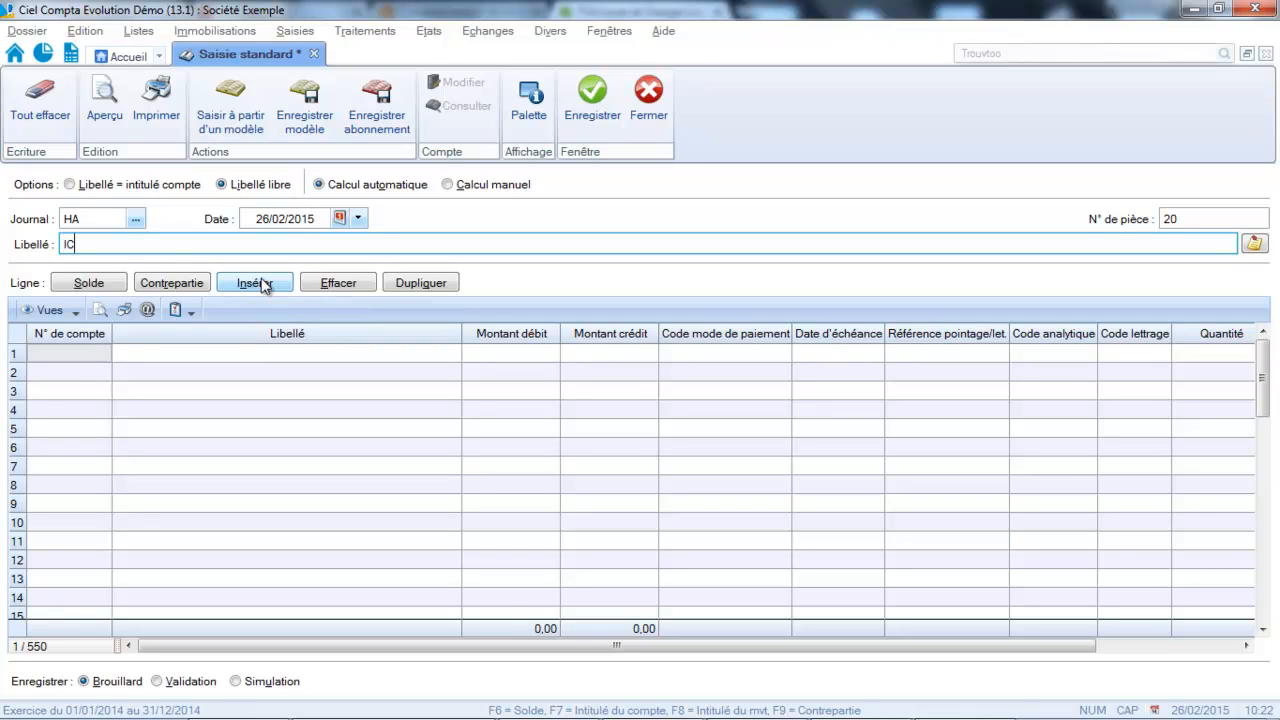
pyautogui.press('BackSpace')
pyautogui.press('BackSpace')
pyautogui.press('capslock')
pyautogui.write('Location')
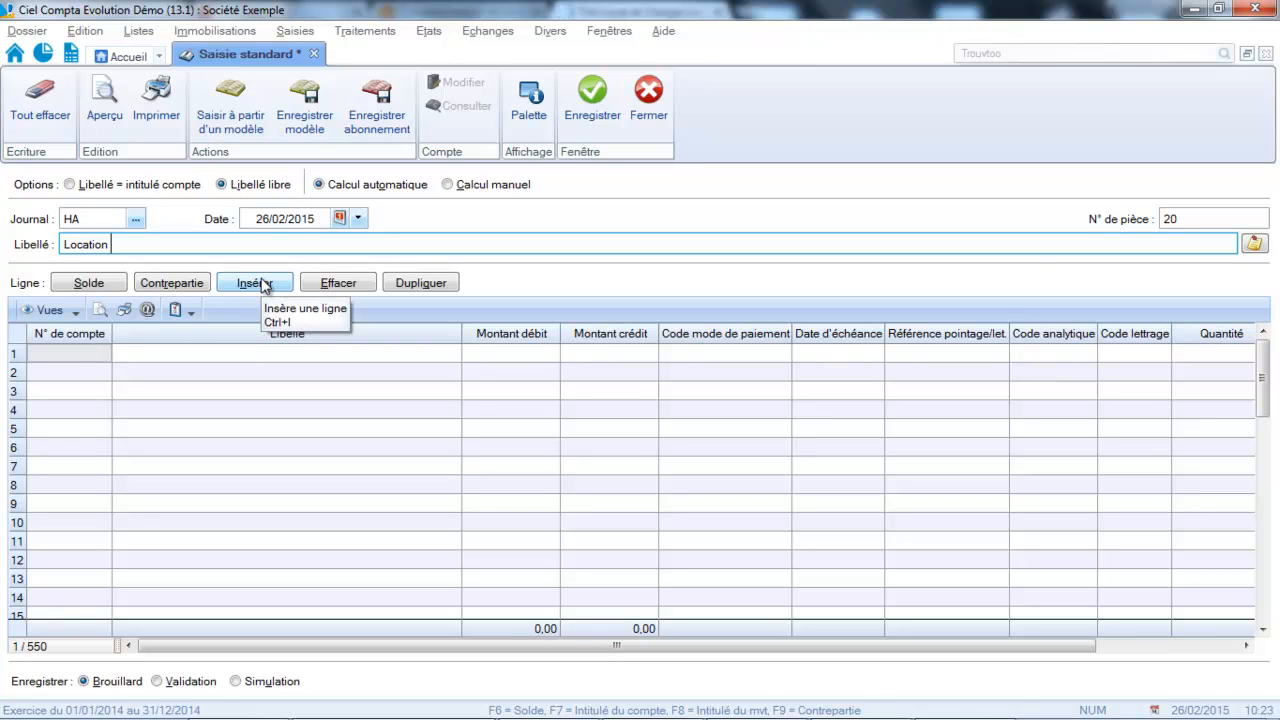
pyautogui.write('ordinateu')
pyautogui.write('r portable')
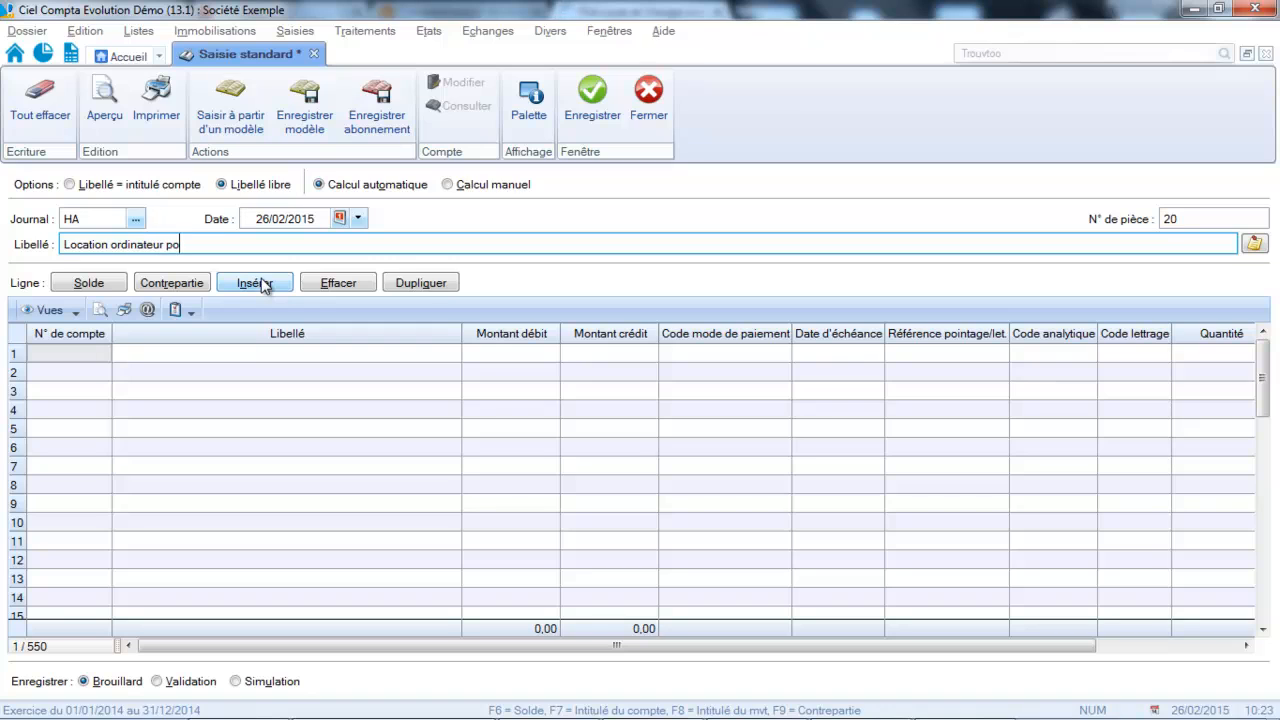
# Step: Assign account 613500, Locations mobilieres, to line 1 of the entry from the account list
pyautogui.click(100, 354)
pyautogui.write('6')
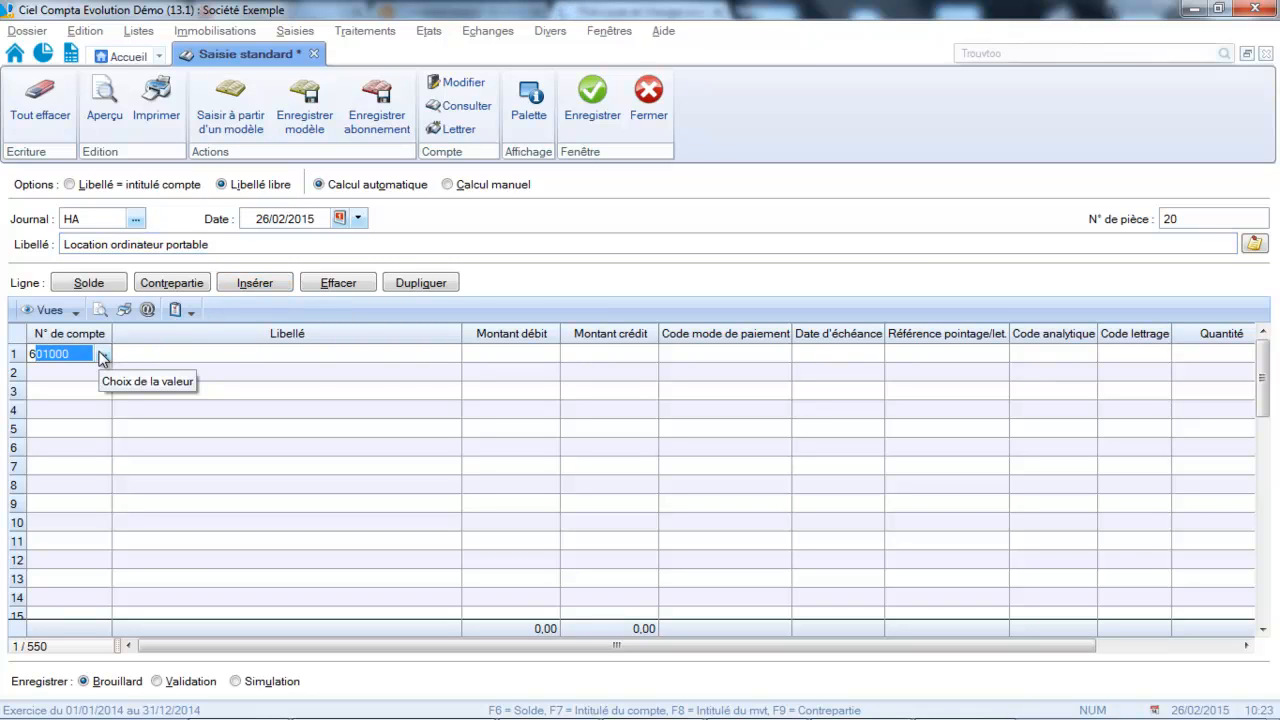
pyautogui.write('13')
pyautogui.click(101, 356)
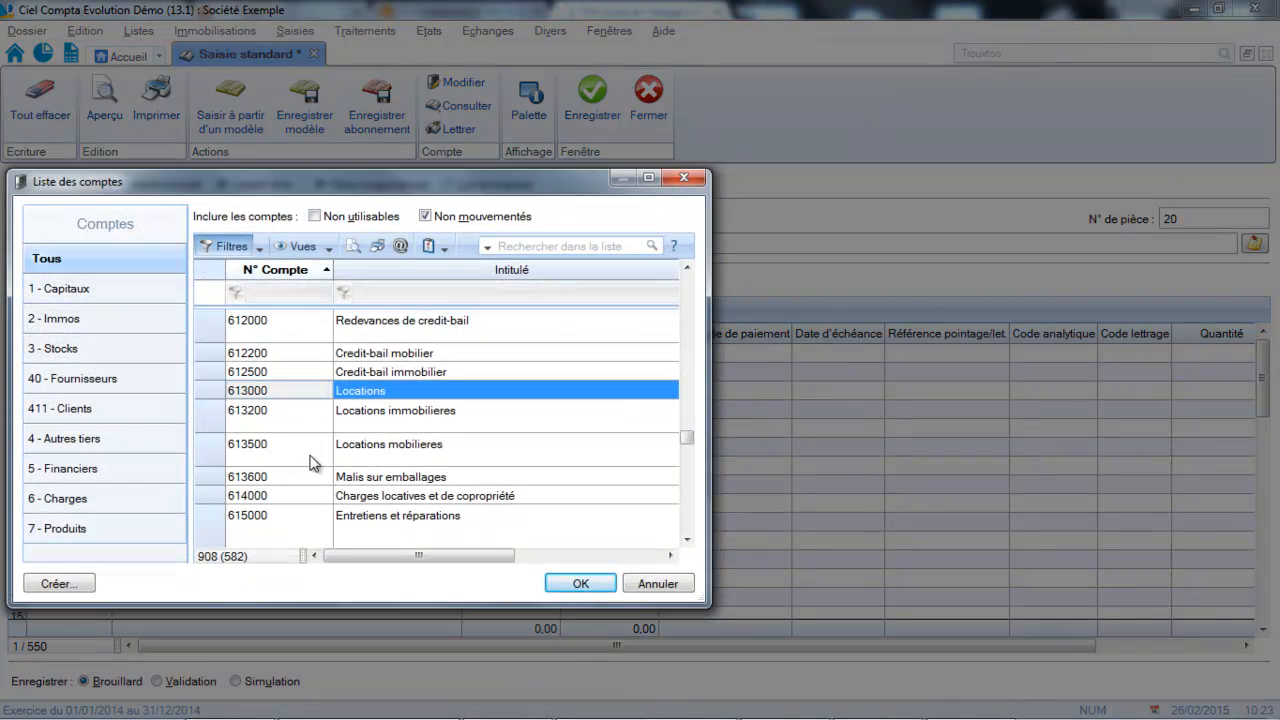
pyautogui.click(310, 462)
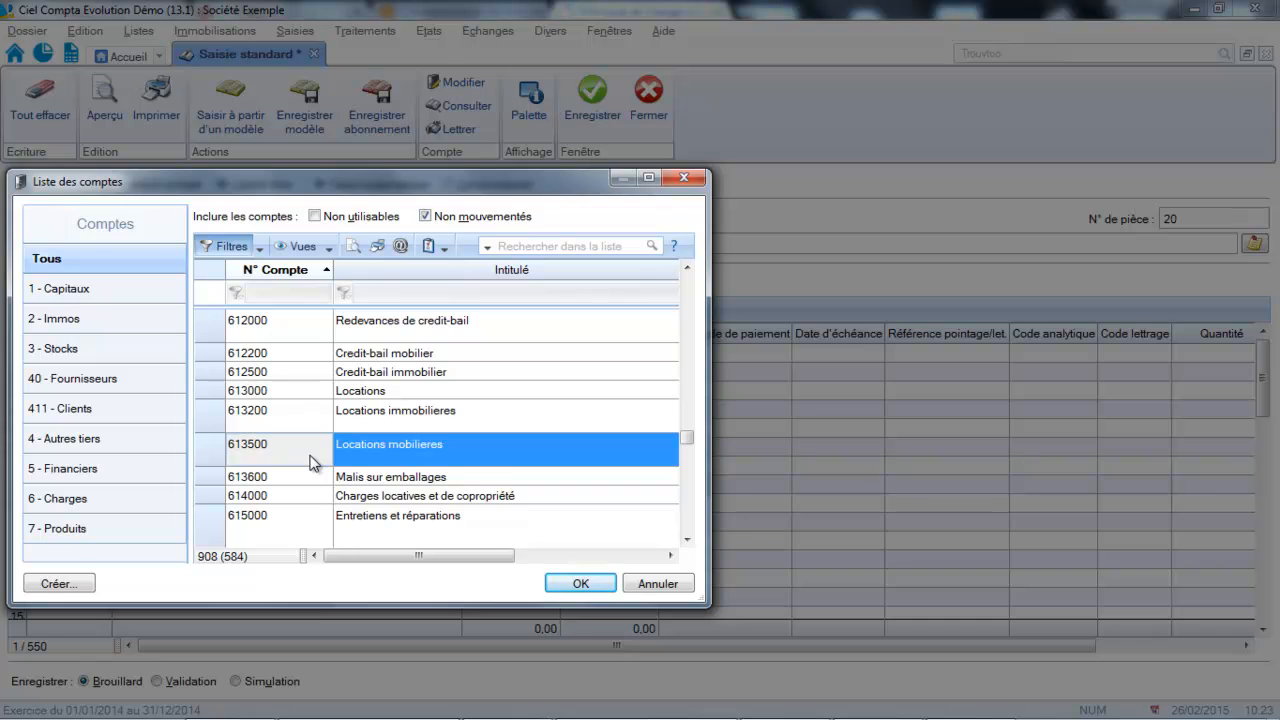
pyautogui.click(576, 588)
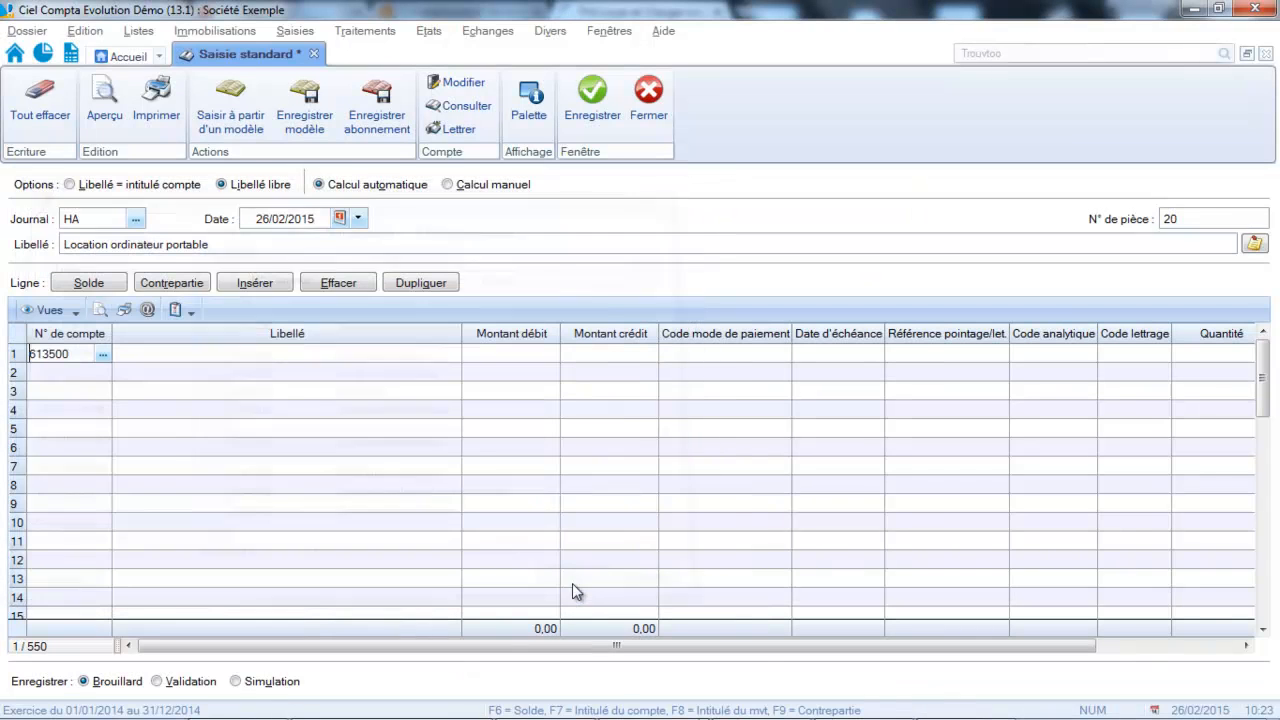
# Step: Carry the entry label over to line 1 and enter a debit of 200 for the laptop rental
pyautogui.click(340, 358)
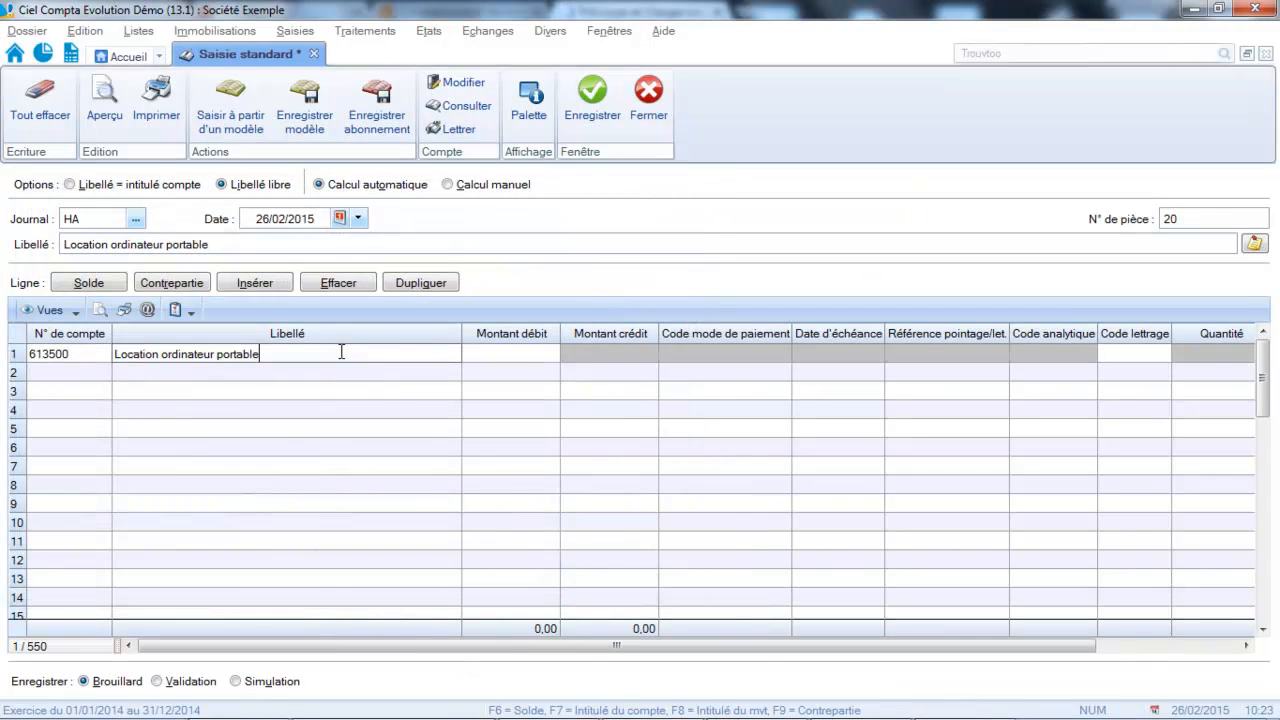
pyautogui.click(511, 354)
pyautogui.write('200')
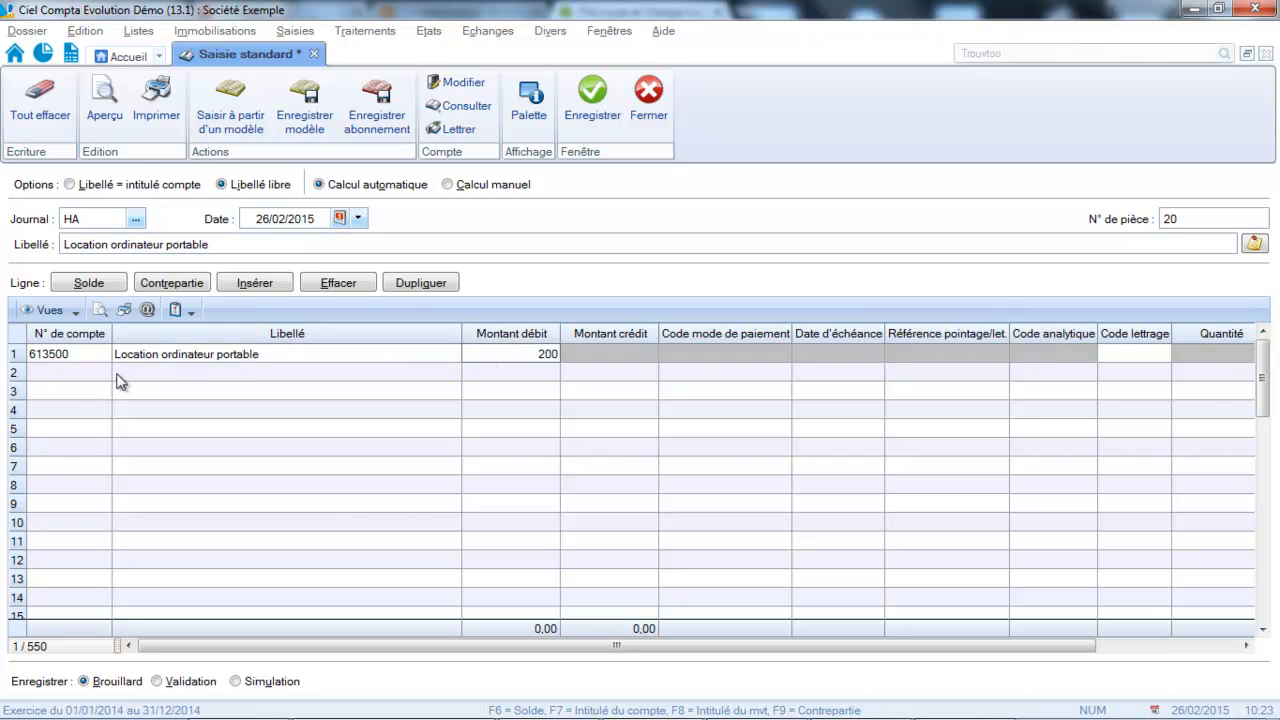
# Step: Add VAT account 445664 on line 2 and set its debit to 40
pyautogui.click(60, 372)
pyautogui.write('445664')
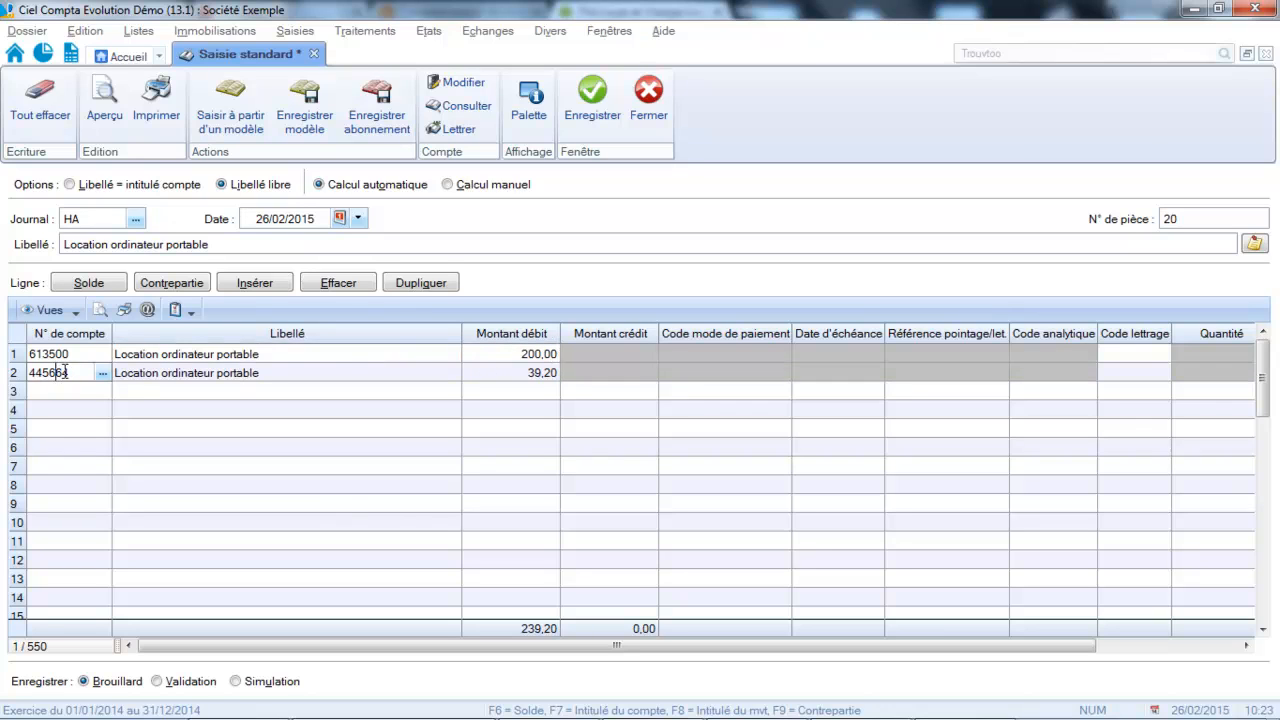
pyautogui.click(484, 375)
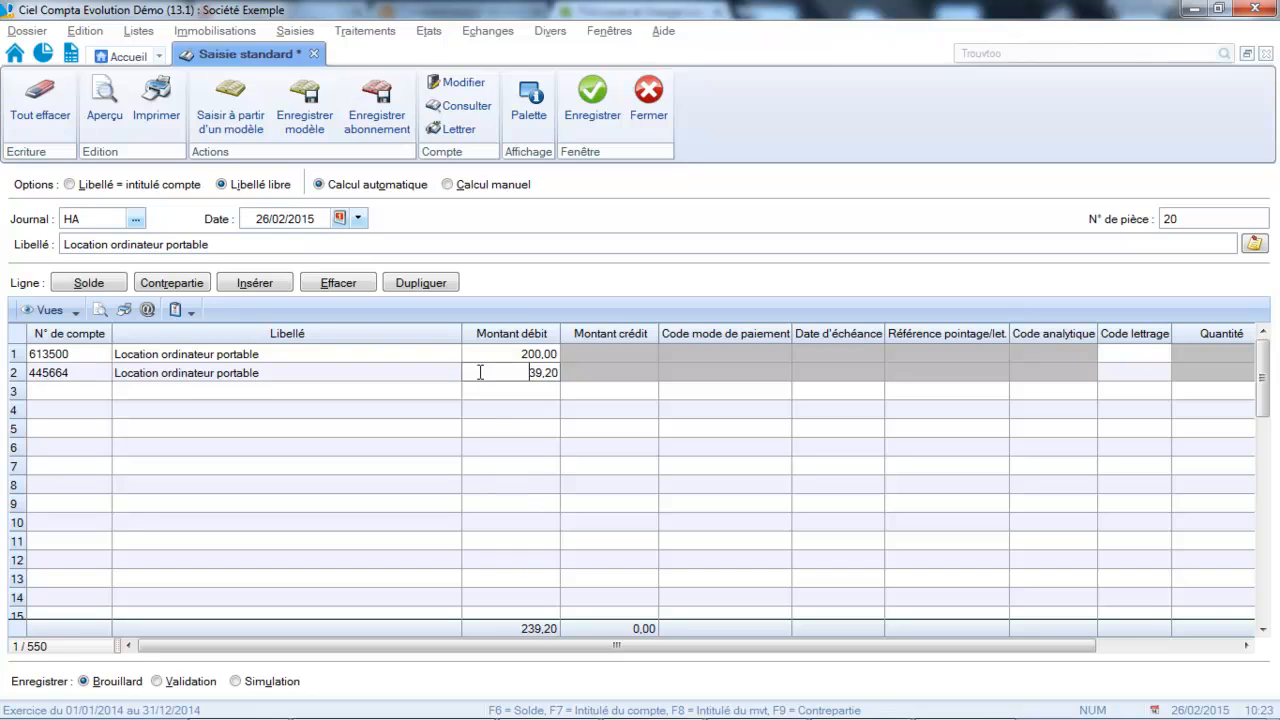
pyautogui.write('40')
pyautogui.press('Return')
# Step: Add supplier account 401000, Fournisseurs divers, on line 3 with a credit of 240
pyautogui.write('401')
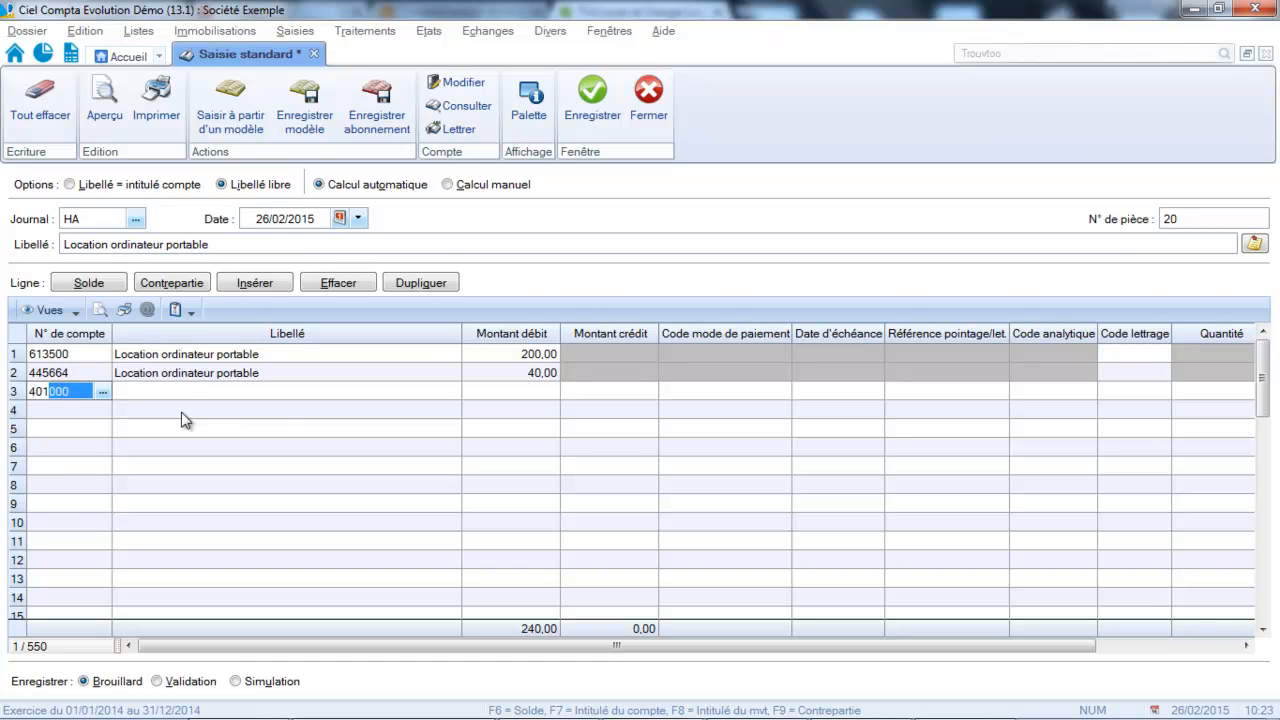
pyautogui.click(104, 392)
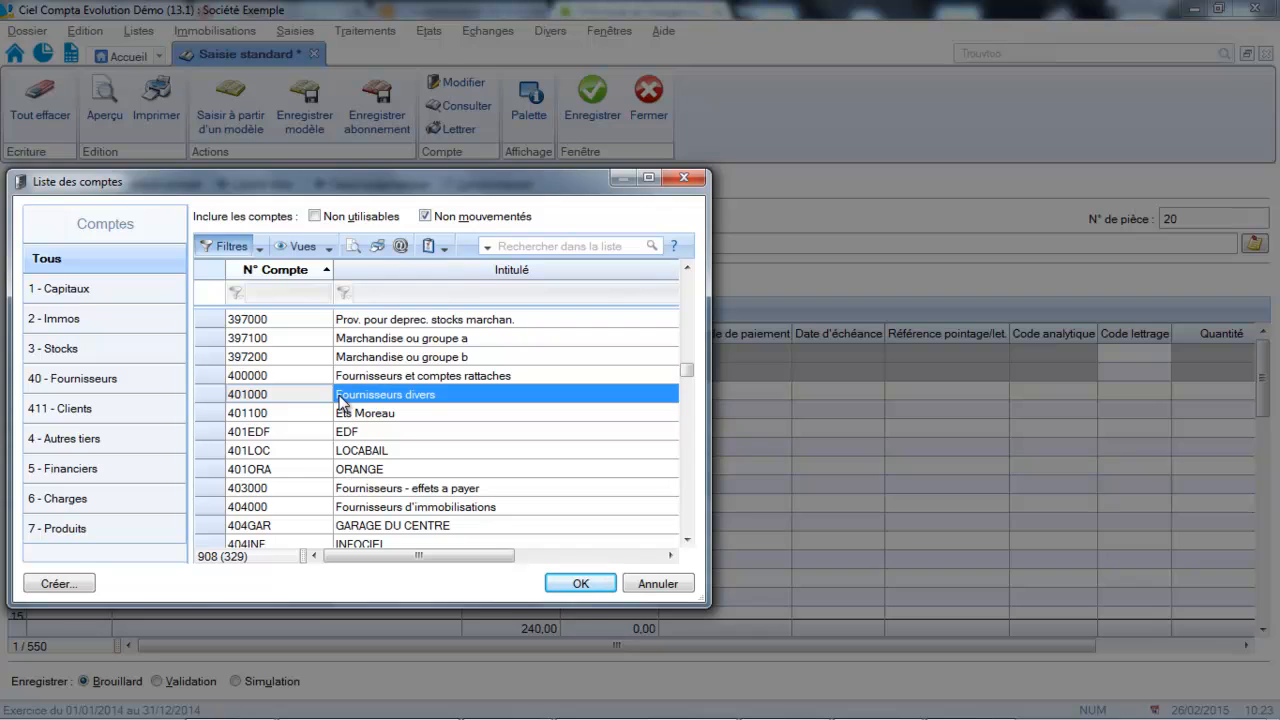
pyautogui.click(580, 583)
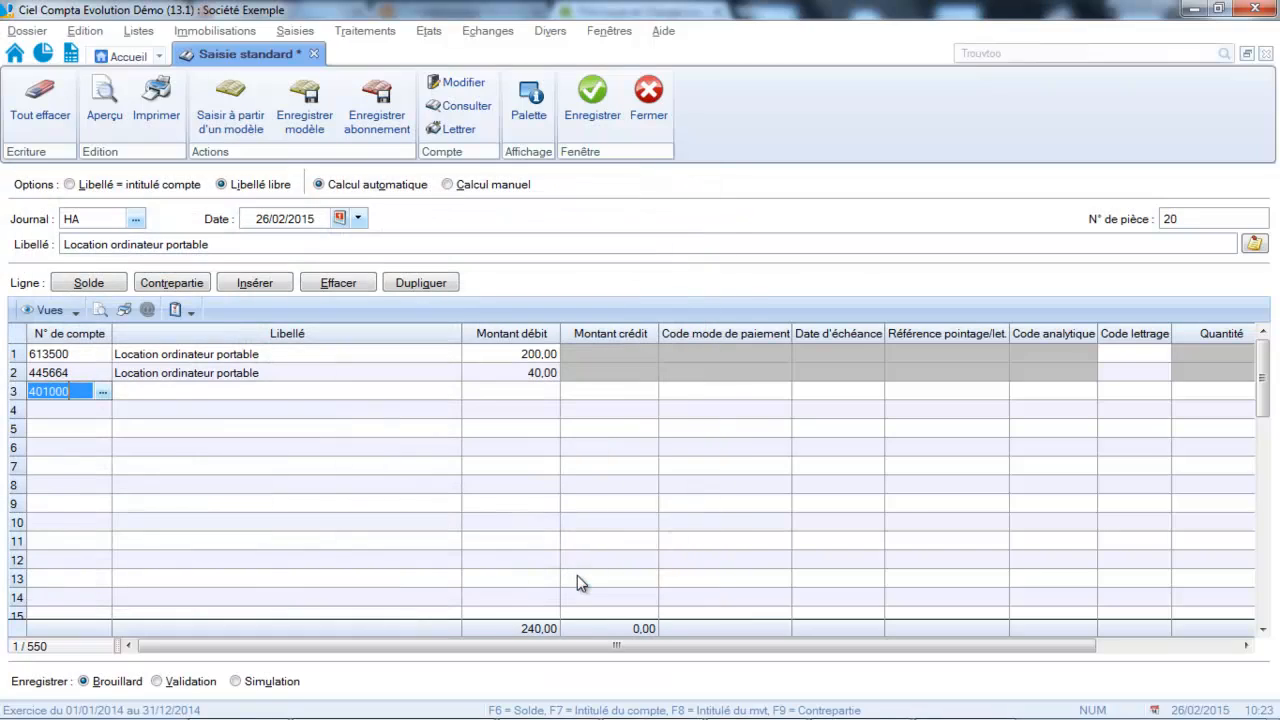
pyautogui.click(470, 389)
pyautogui.click(610, 394)
pyautogui.write('240')
pyautogui.press('Tab')
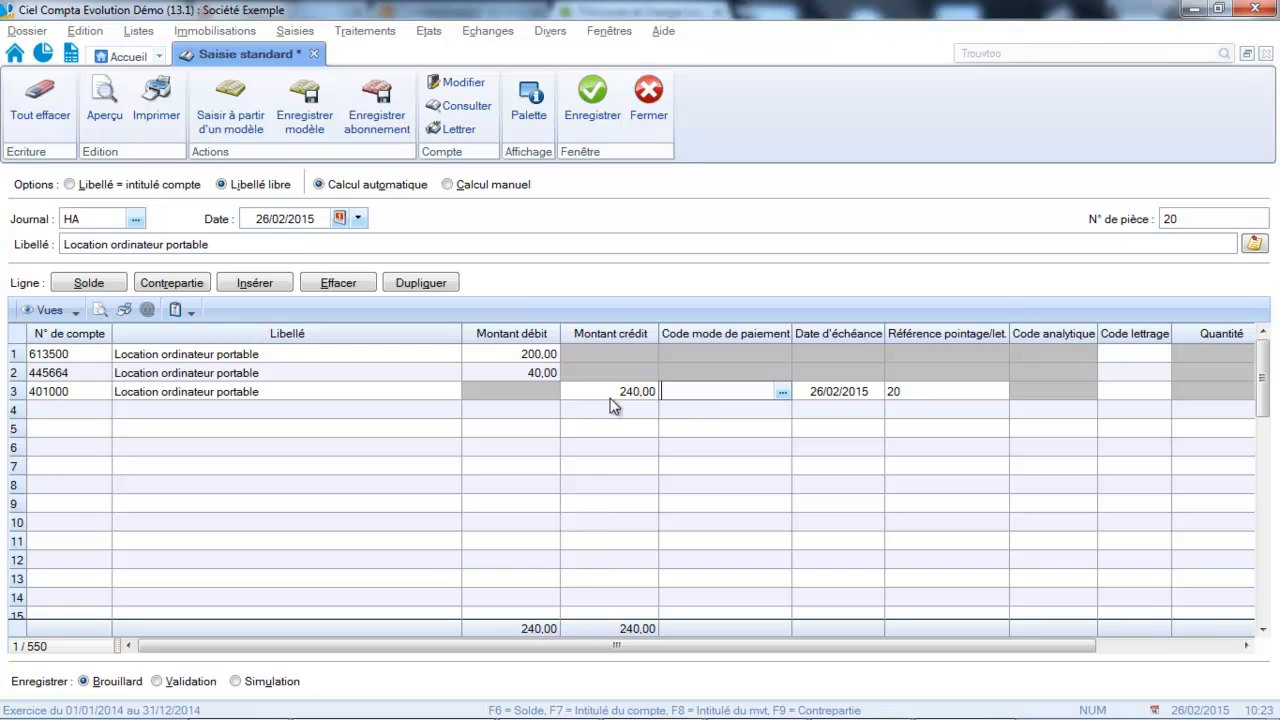